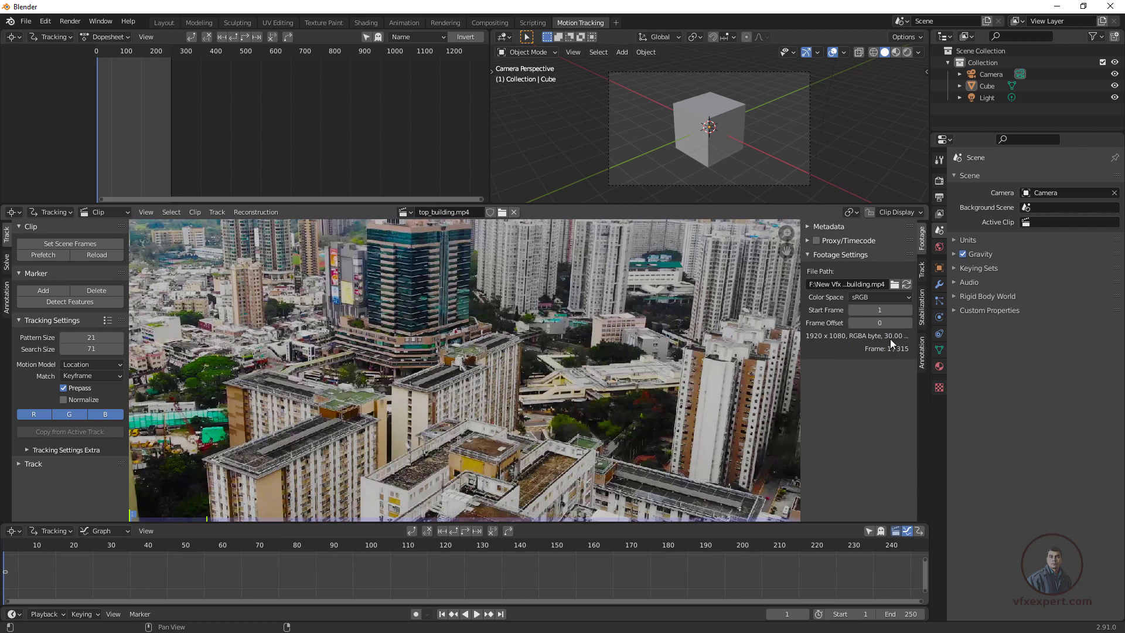
Step: Set the scene's output frame rate to 30 fps to match the footage
click(940, 201)
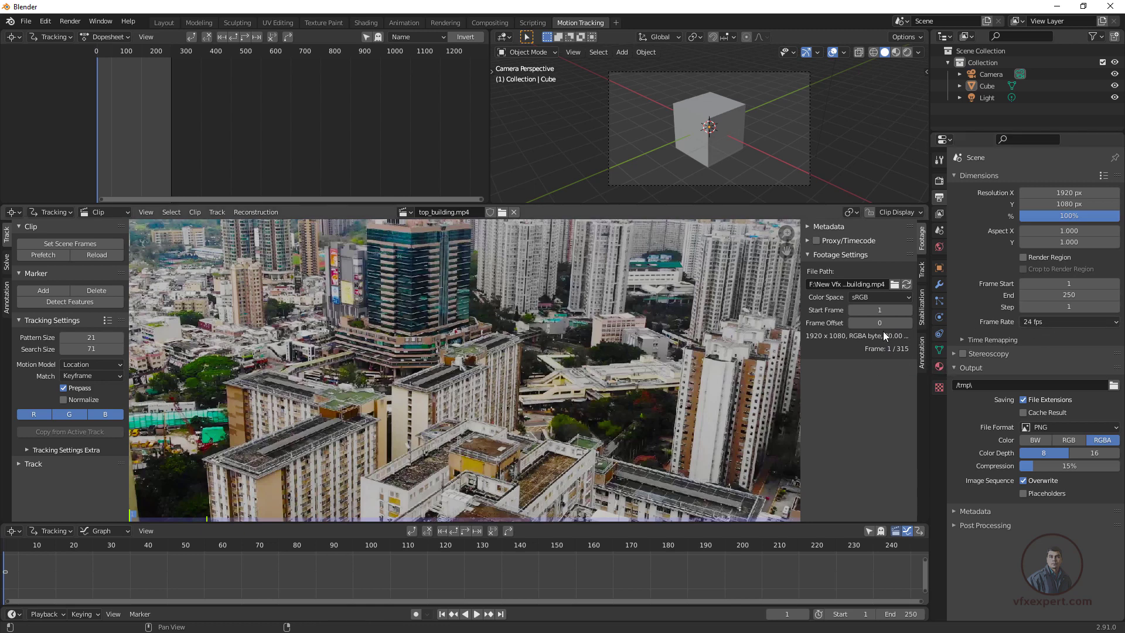
click(1056, 322)
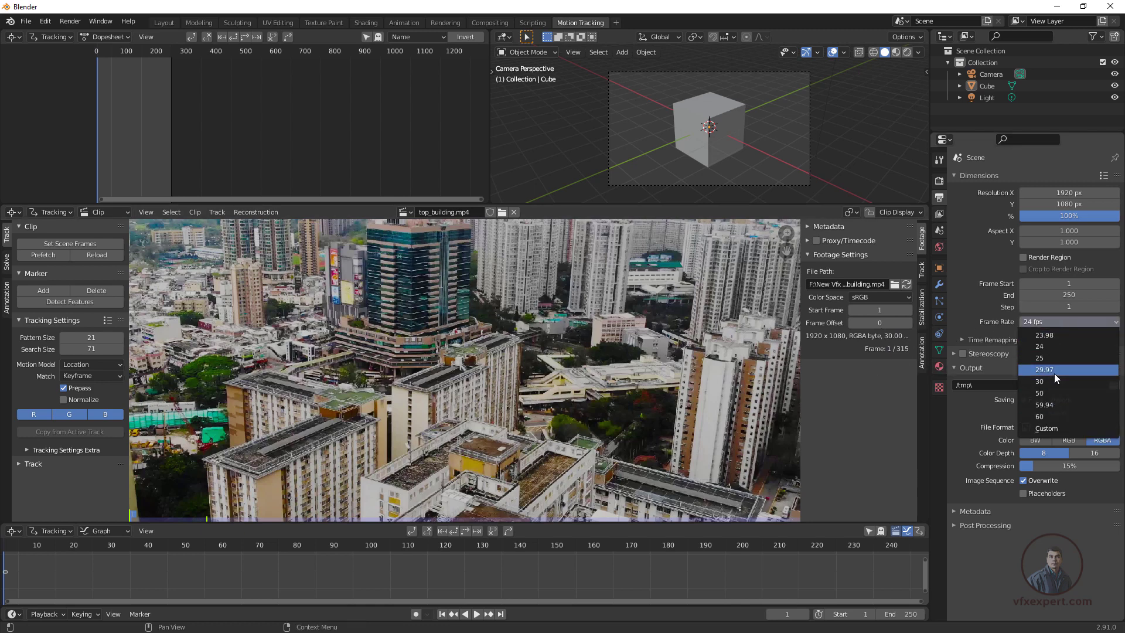
click(1049, 381)
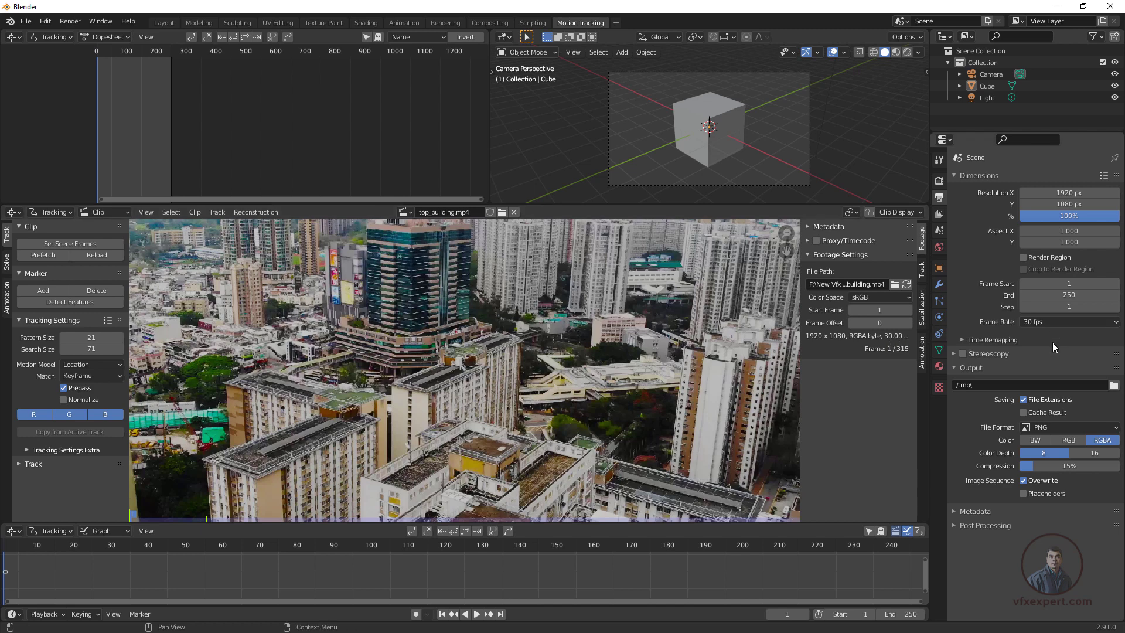
Step: Switch the output frame rate to 24 fps and return it to 30 fps
click(1055, 321)
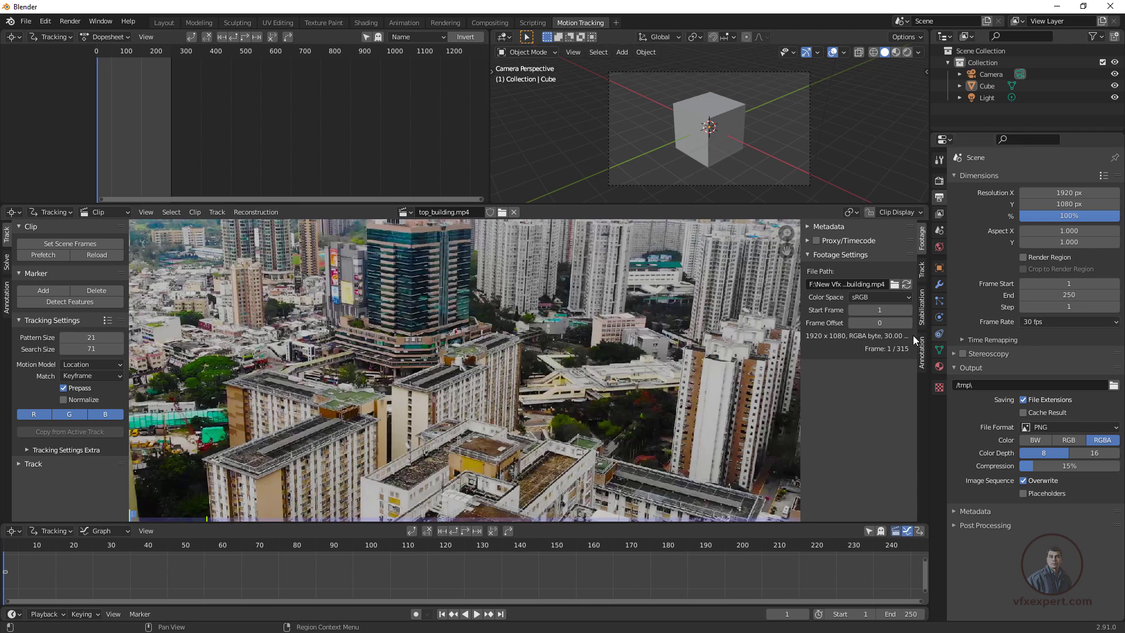
click(1059, 321)
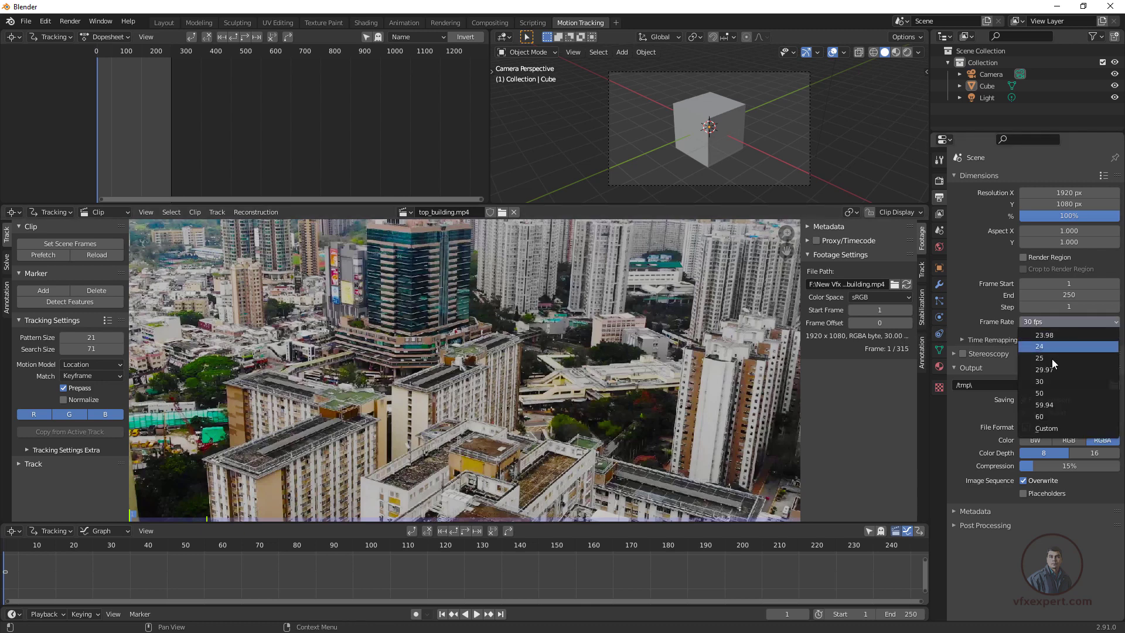
click(1045, 349)
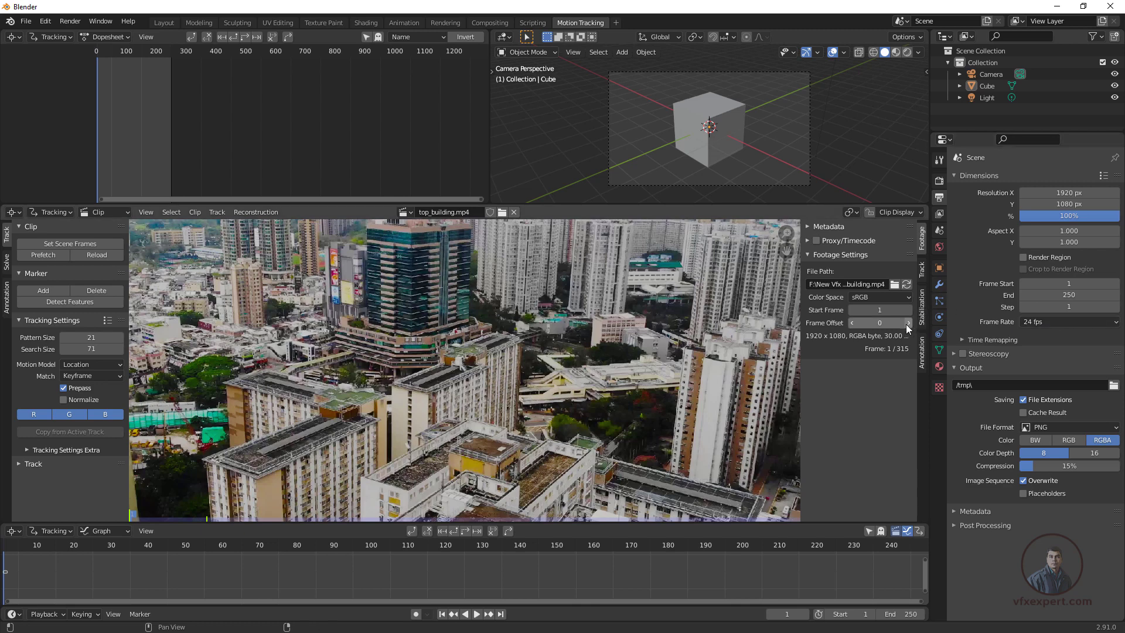
click(1067, 322)
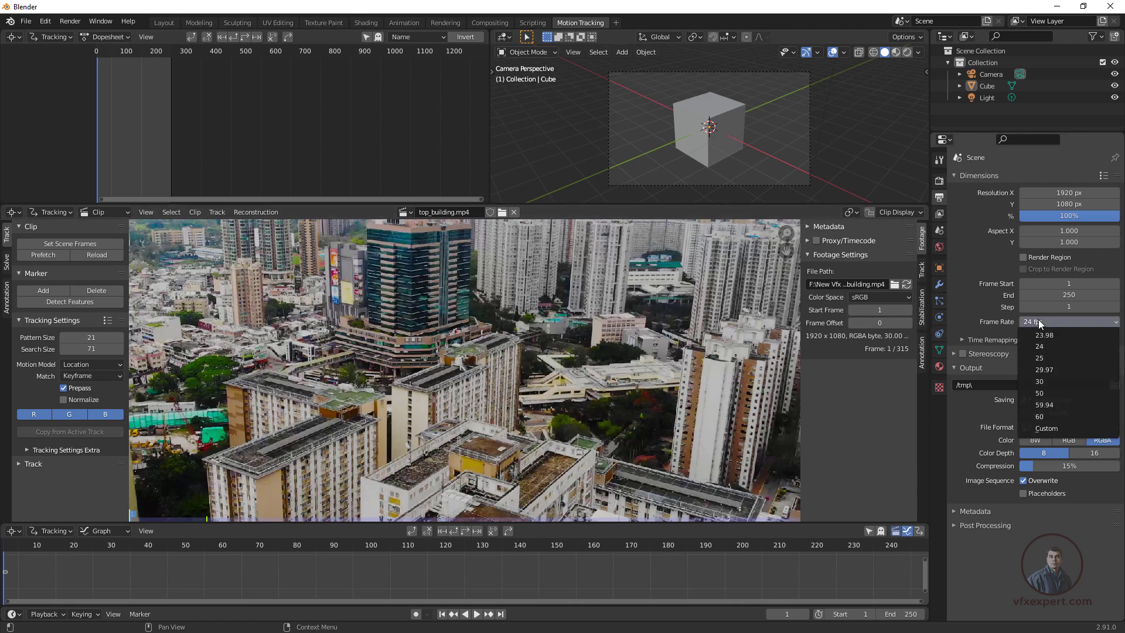
click(1049, 381)
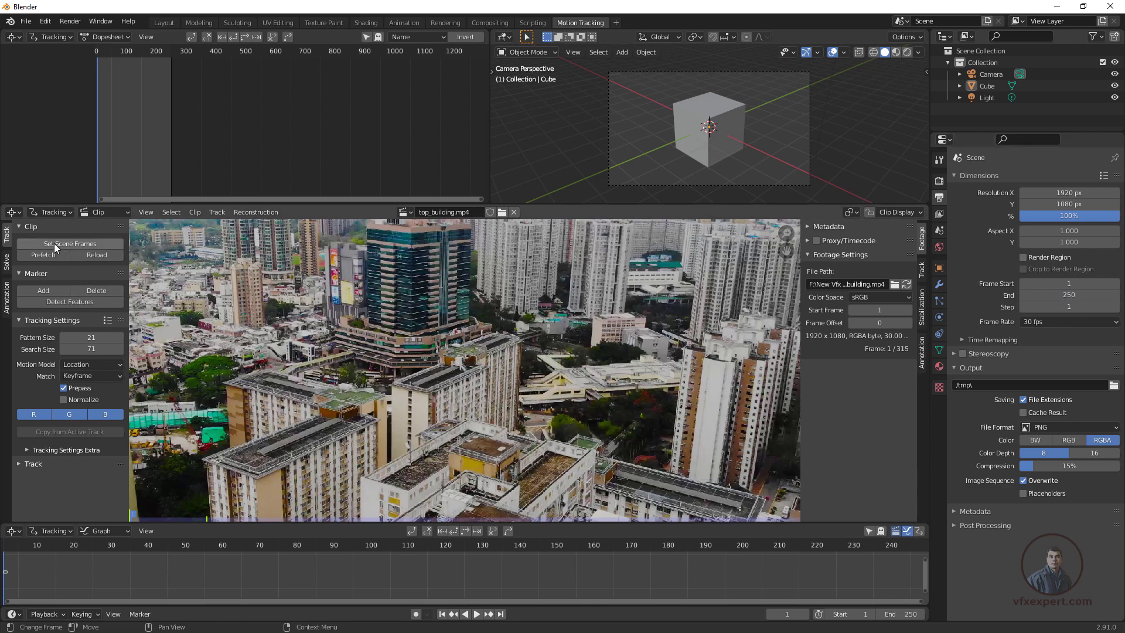
Step: Set the scene frame range from the top_building.mp4 clip and play part of the footage
click(98, 244)
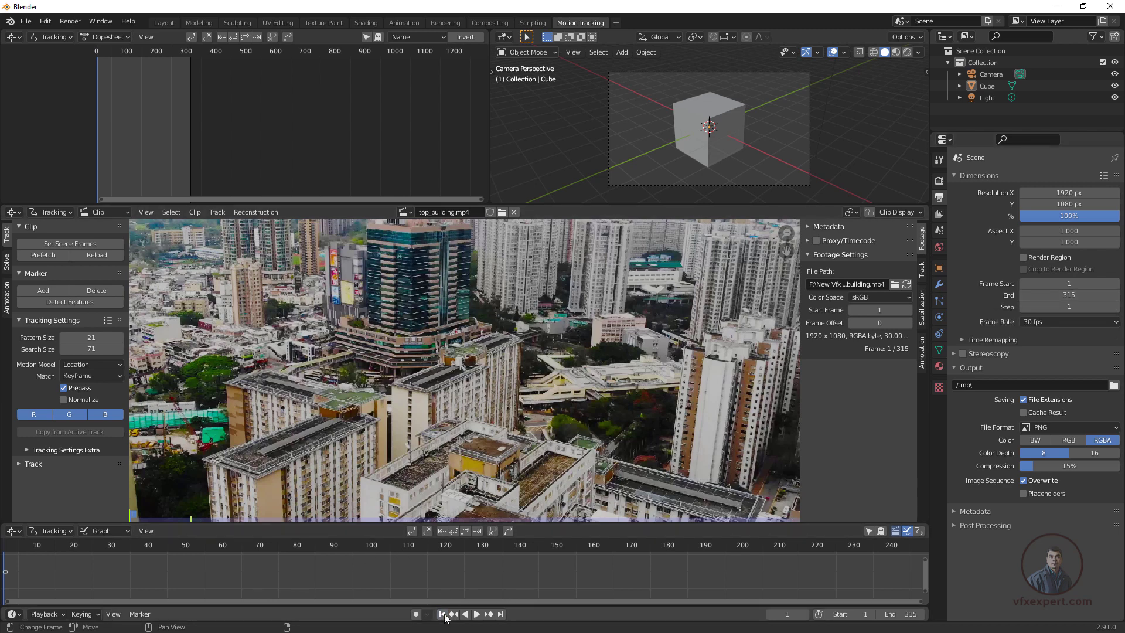
click(477, 615)
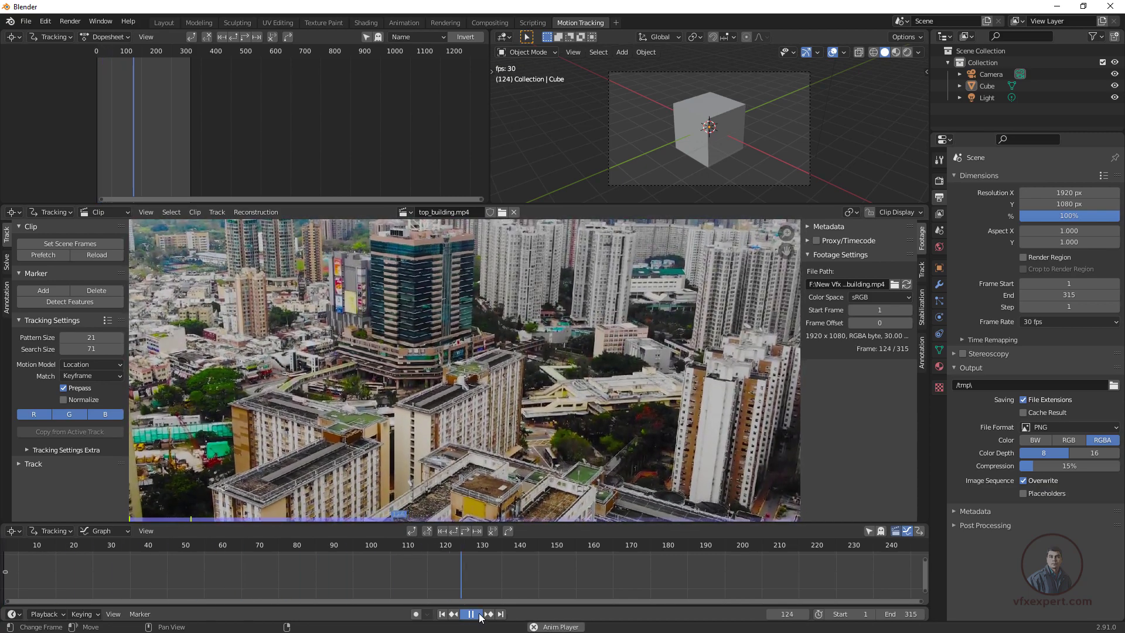
click(472, 613)
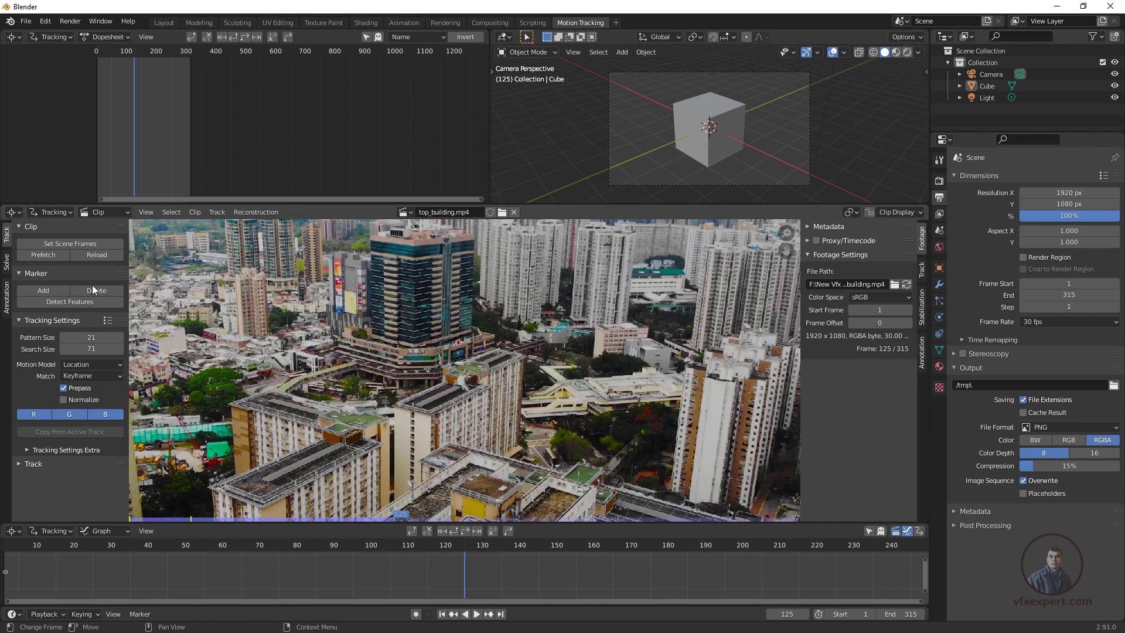
Step: Prefetch the clip's frames into memory and play the footage from the first frame
click(54, 254)
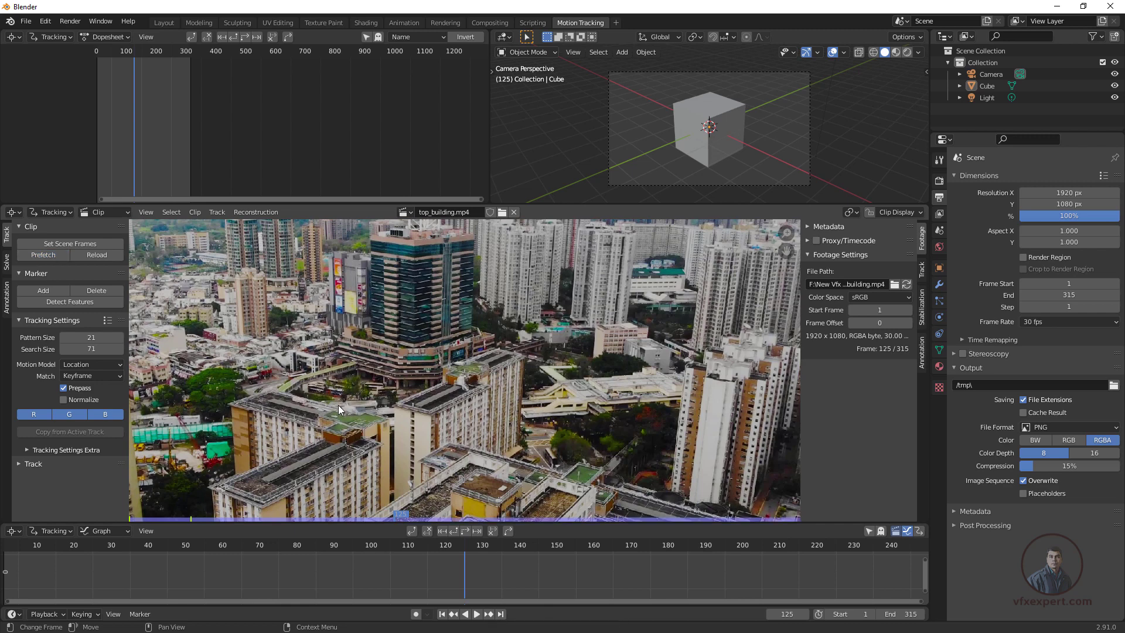
click(442, 614)
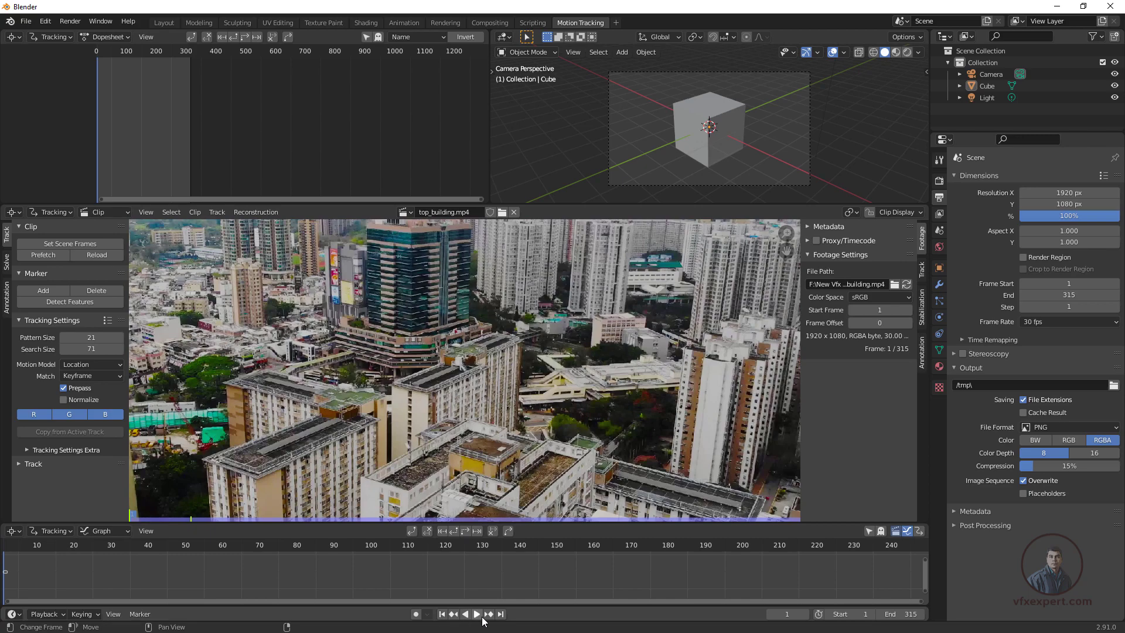
click(480, 615)
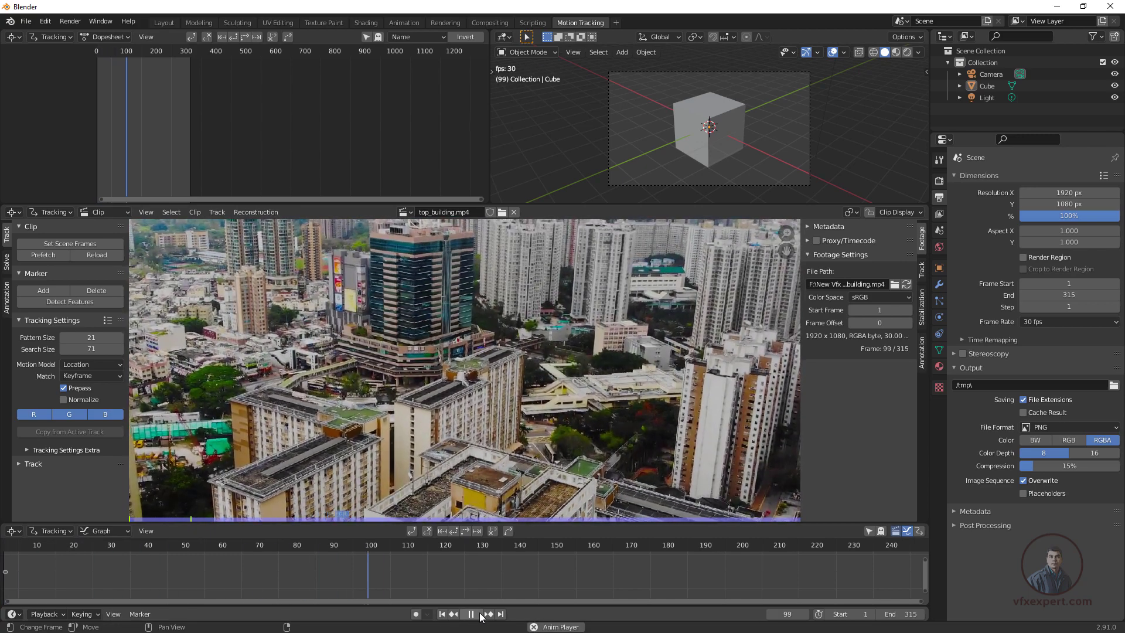
click(479, 615)
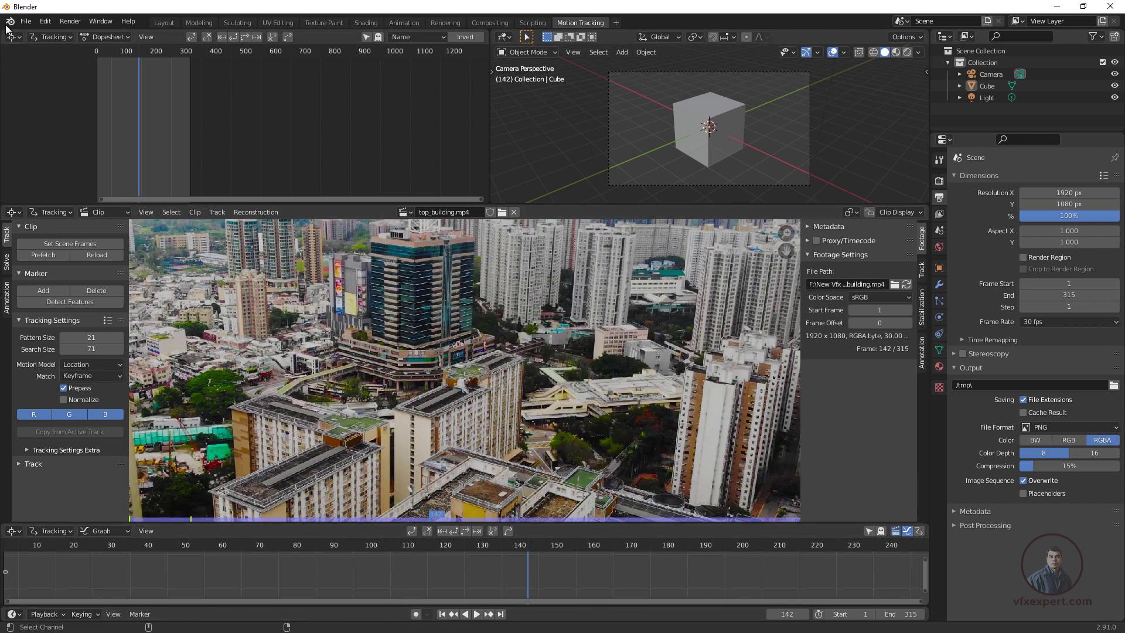
Step: Save the project as "camera tracking_01" in the New Vfx Footage folder
click(26, 21)
click(44, 97)
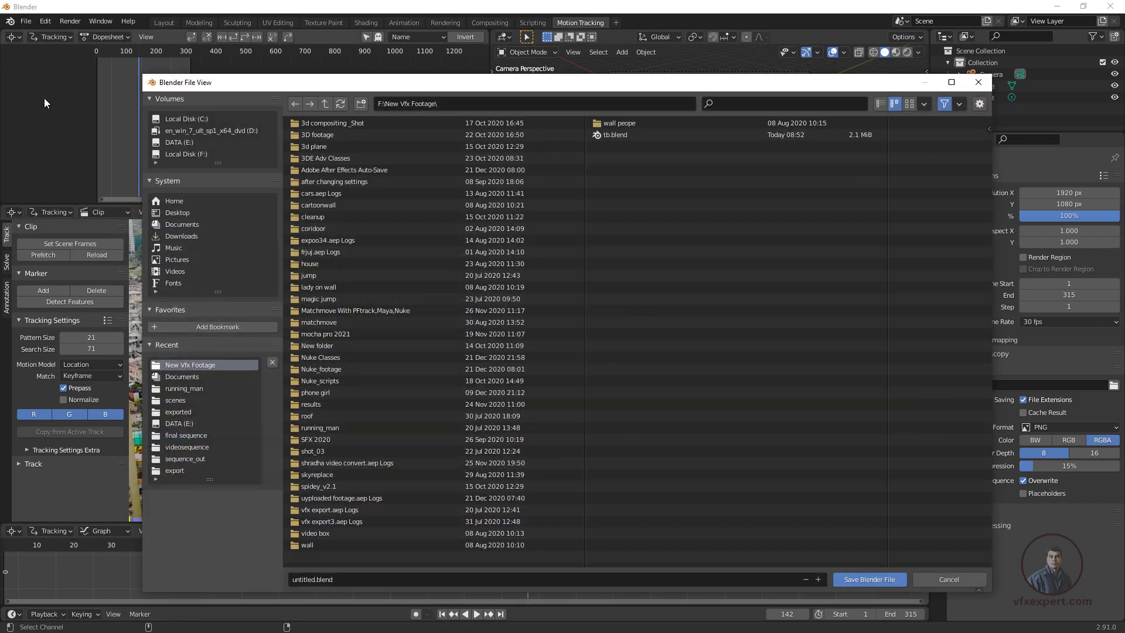
click(312, 579)
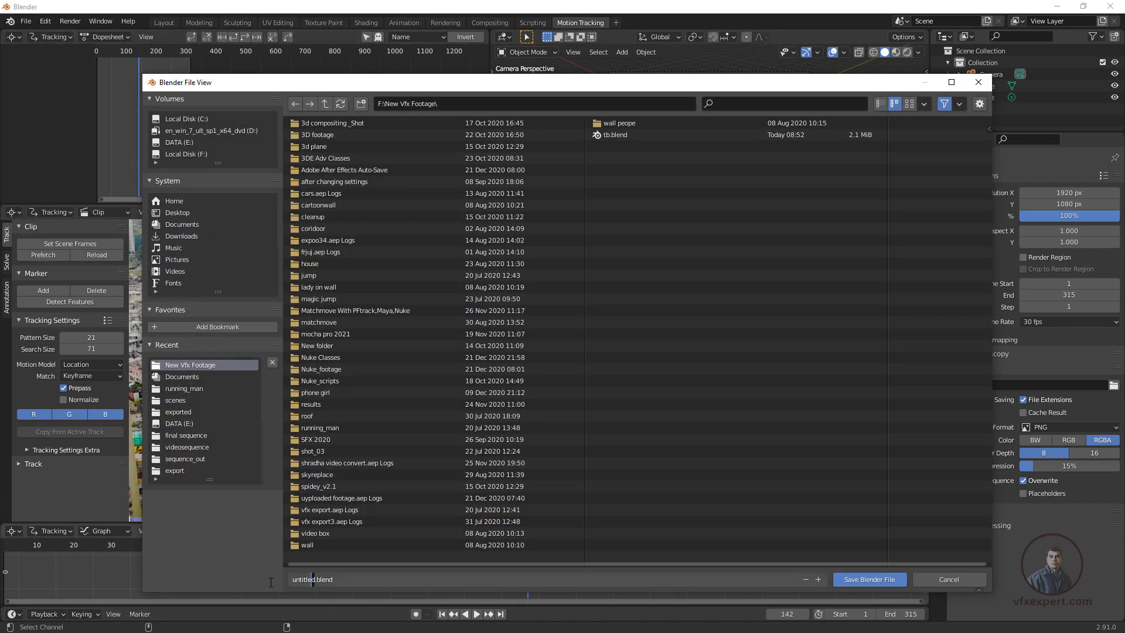
text(camera tracking_01)
click(865, 579)
click(864, 578)
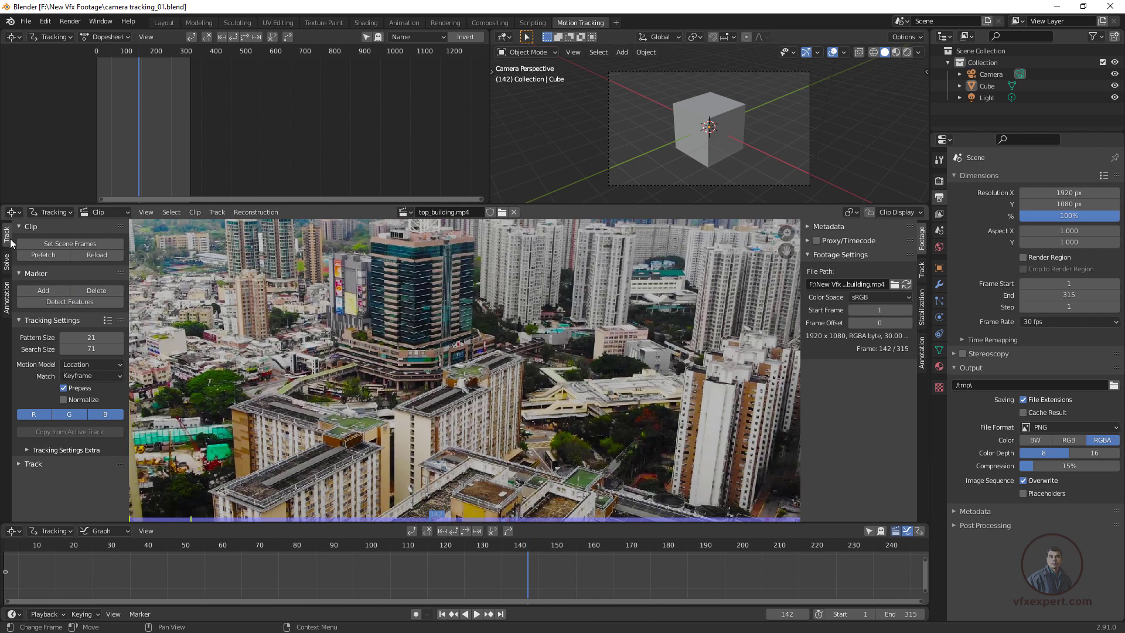
Step: Look over the clip editor's Solve and Annotation tools and return to the Track tools
click(8, 270)
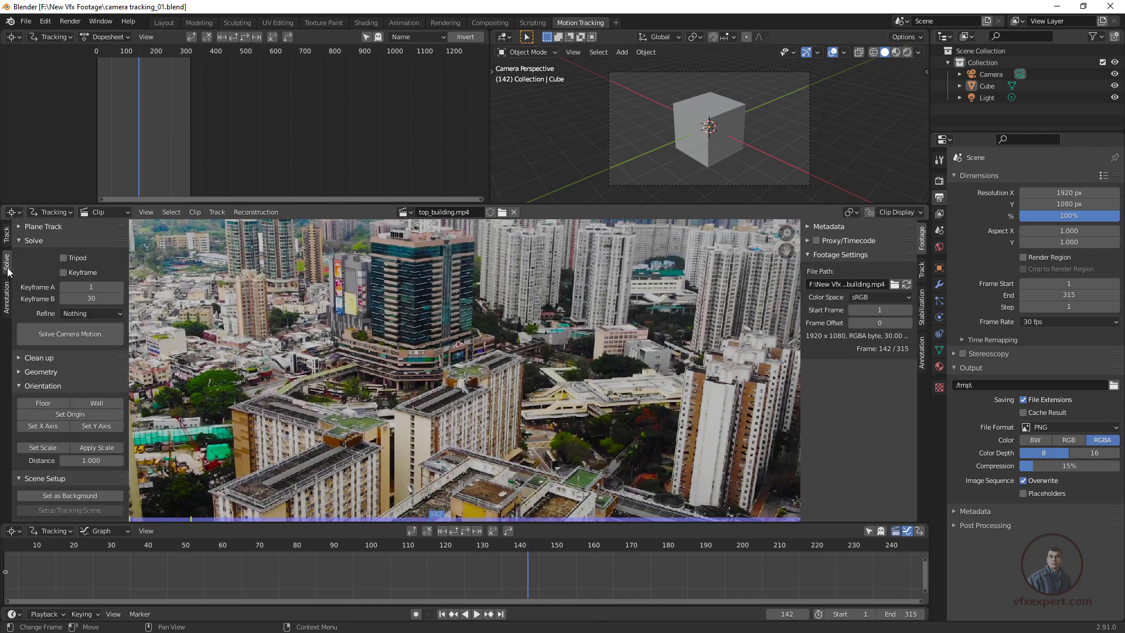
click(8, 308)
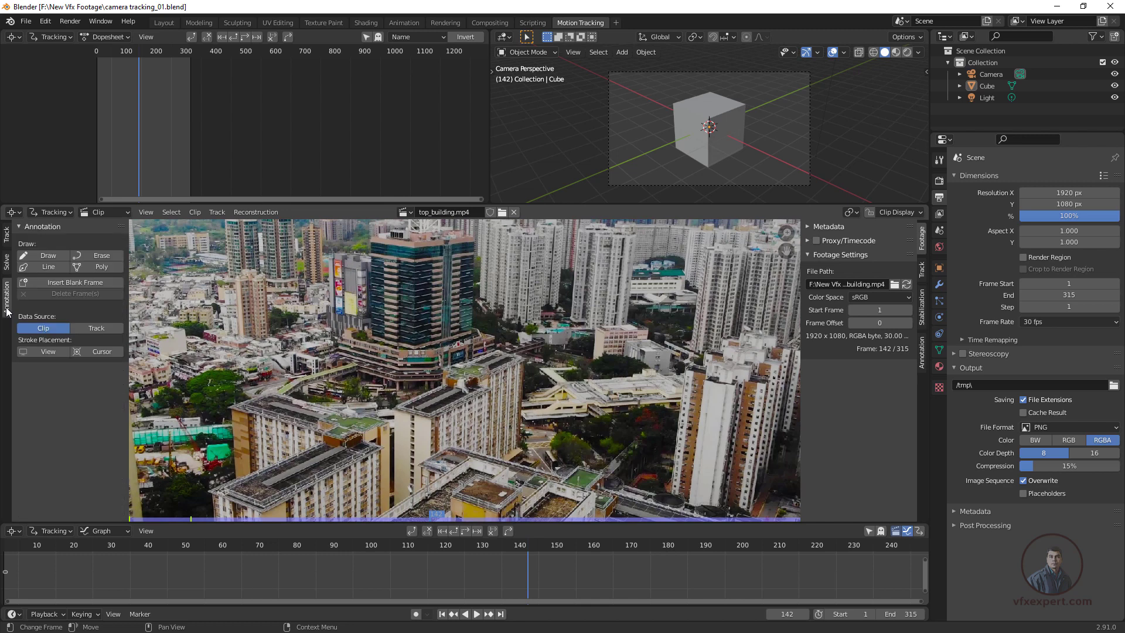
click(7, 241)
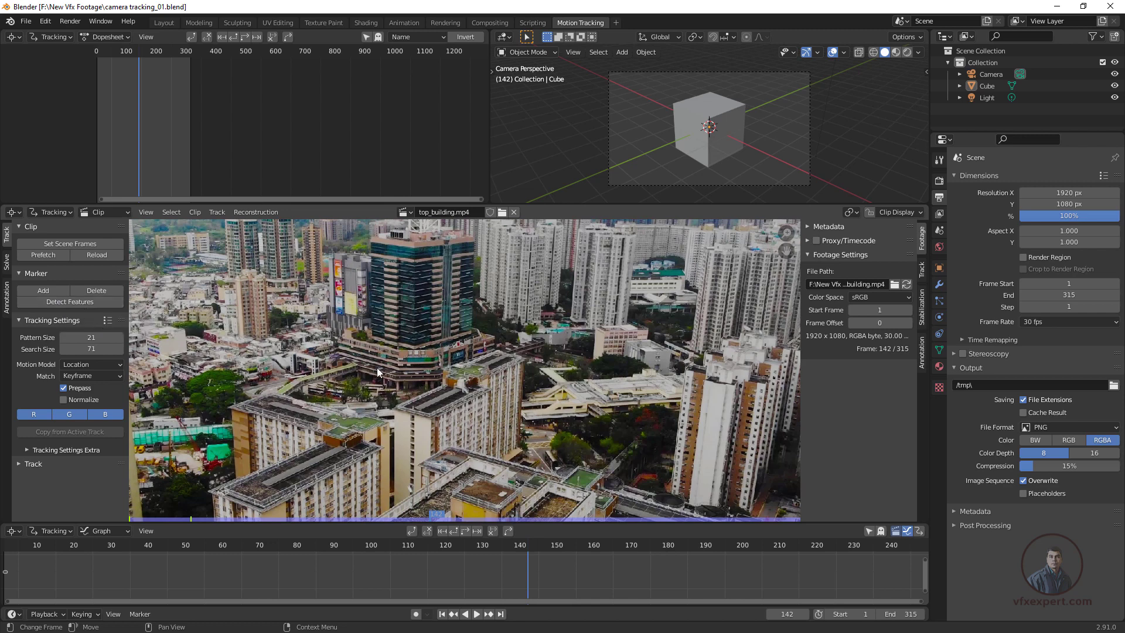
Step: Detect features automatically on the current frame, and delete all the resulting tracks
click(78, 304)
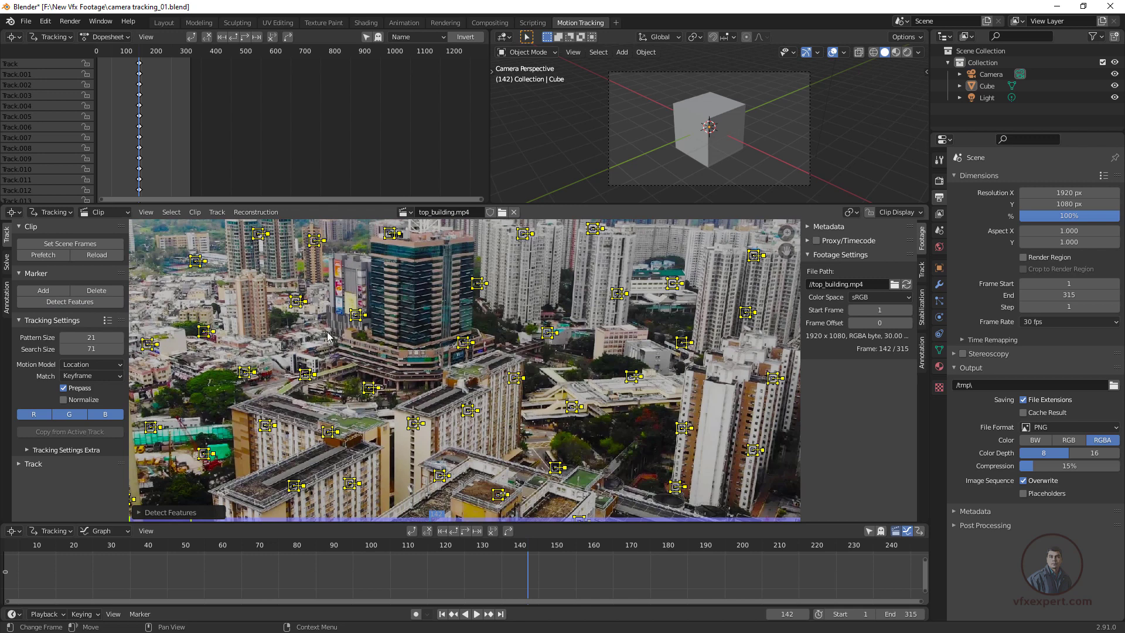
click(301, 334)
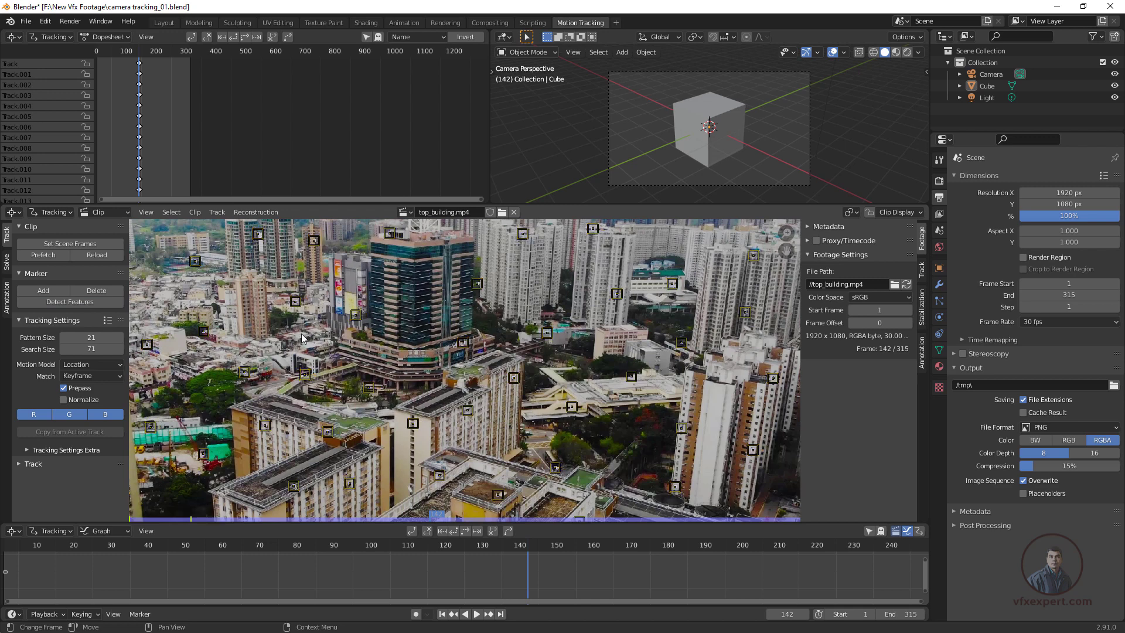
key(a)
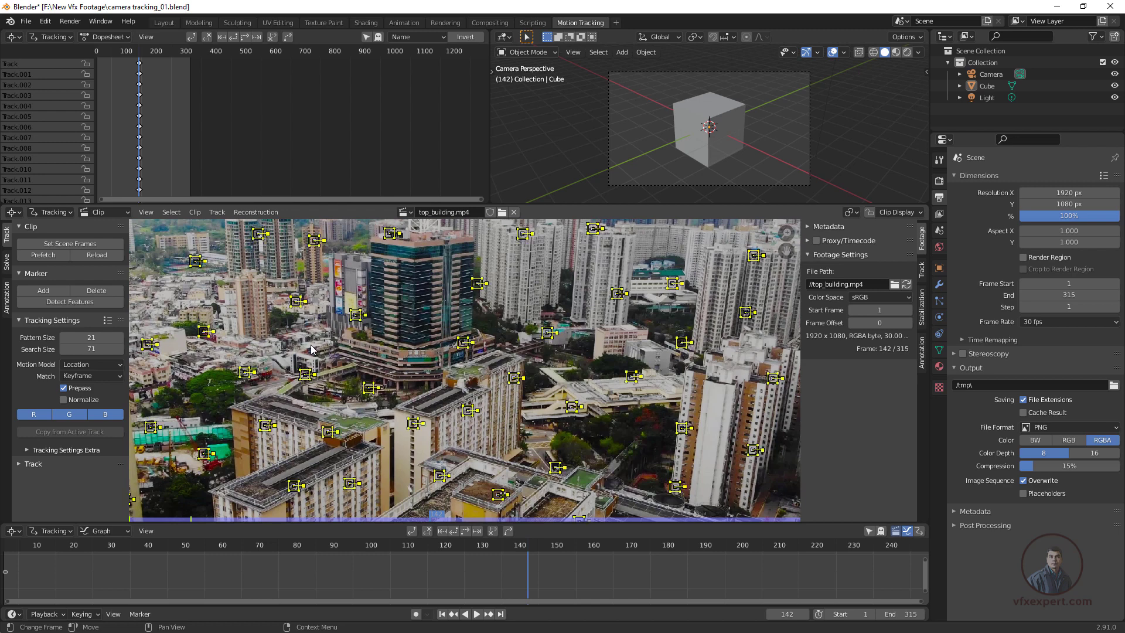
key(x)
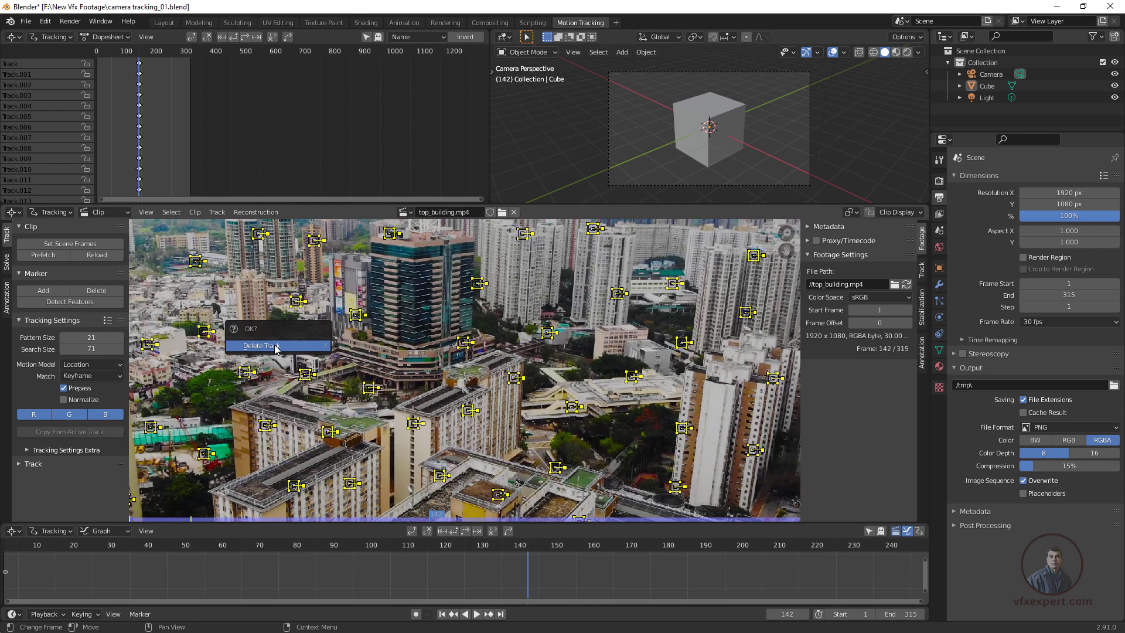
click(275, 346)
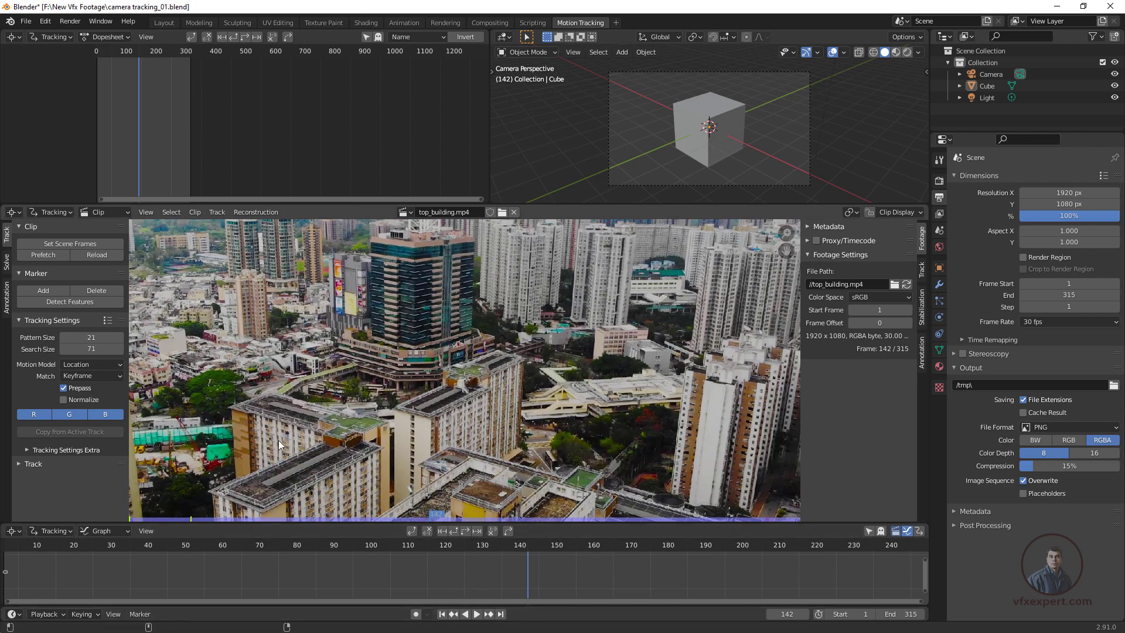
Step: Add a tracking marker at the first frame on the windowed facade of the low building nearest the green trees
click(442, 614)
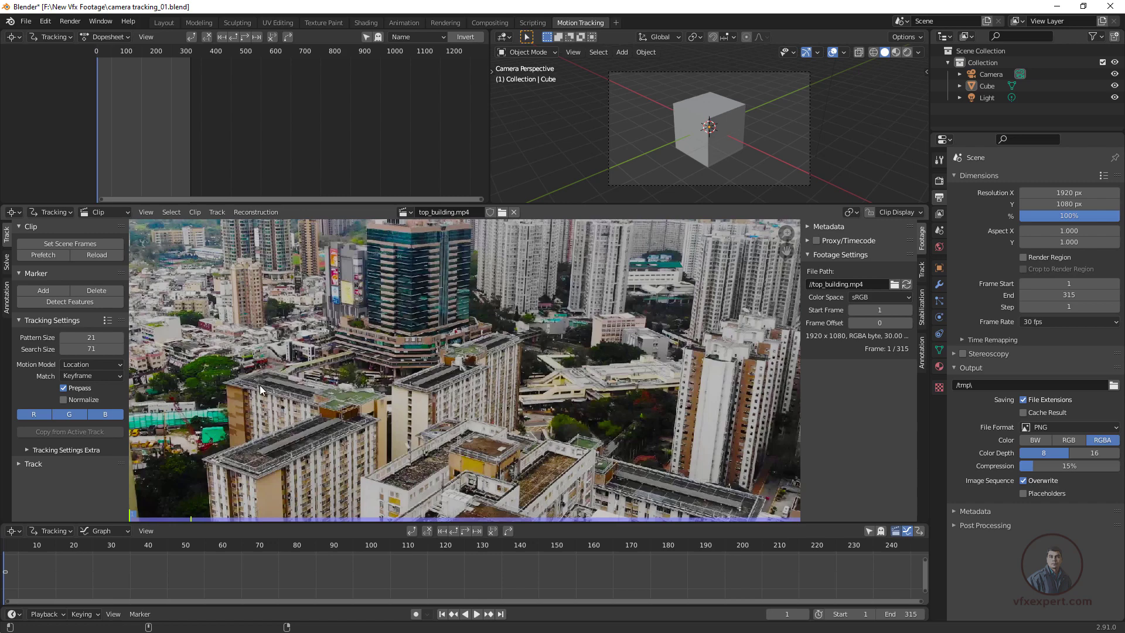
scroll(259, 388, up, 2)
scroll(269, 380, down, 1)
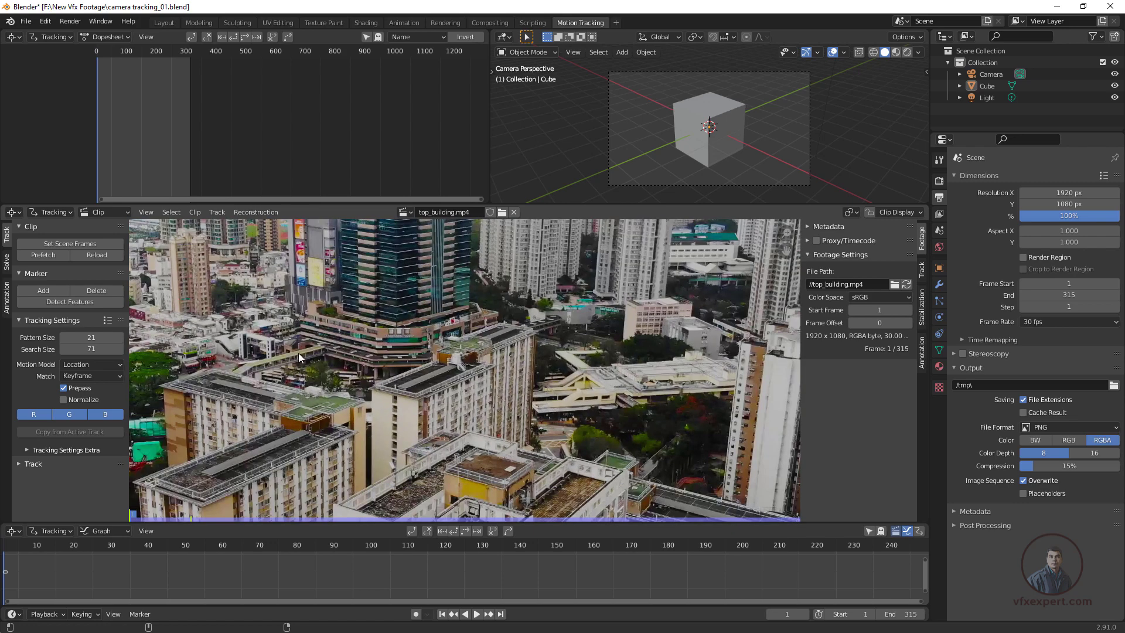
middle_drag(297, 353, 393, 347)
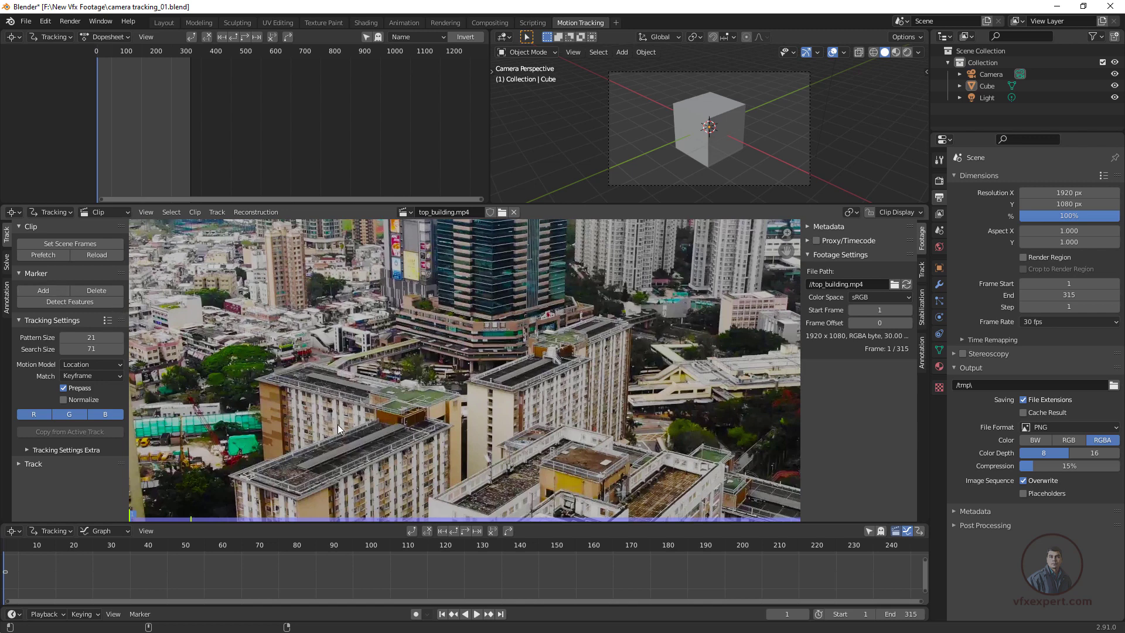
scroll(315, 405, up, 1)
click(55, 290)
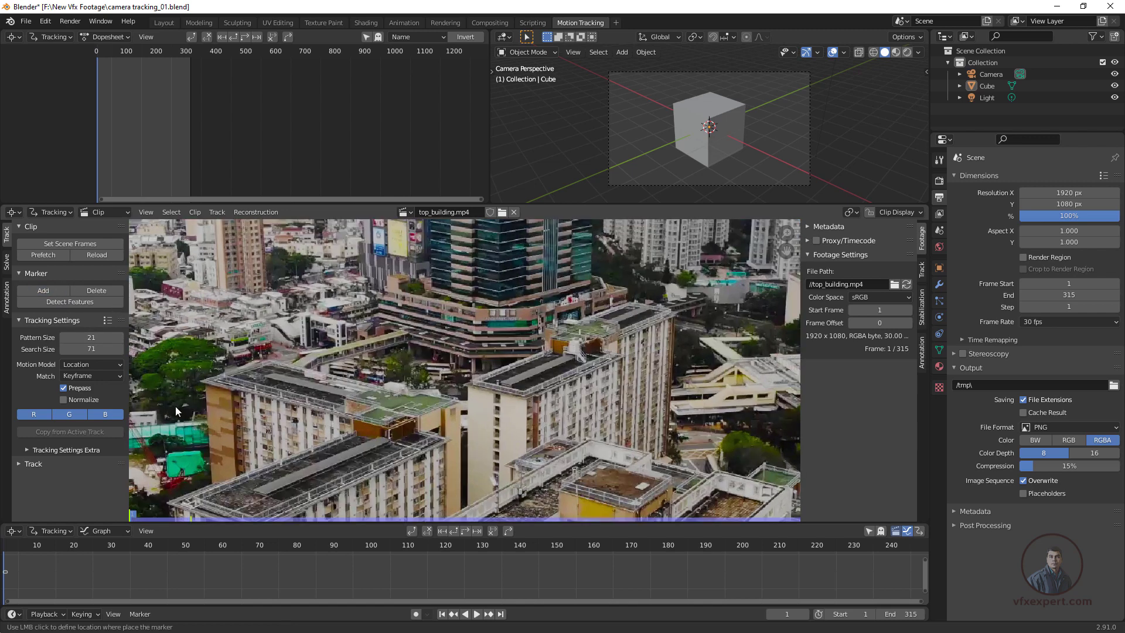
click(296, 421)
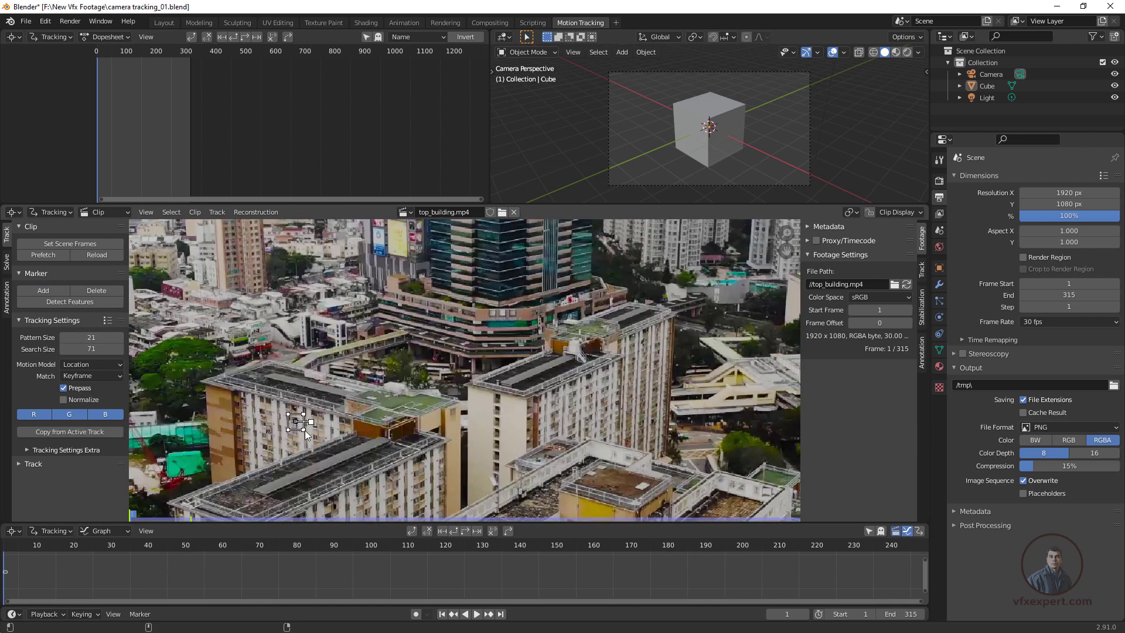
scroll(289, 444, up, 3)
scroll(287, 443, down, 2)
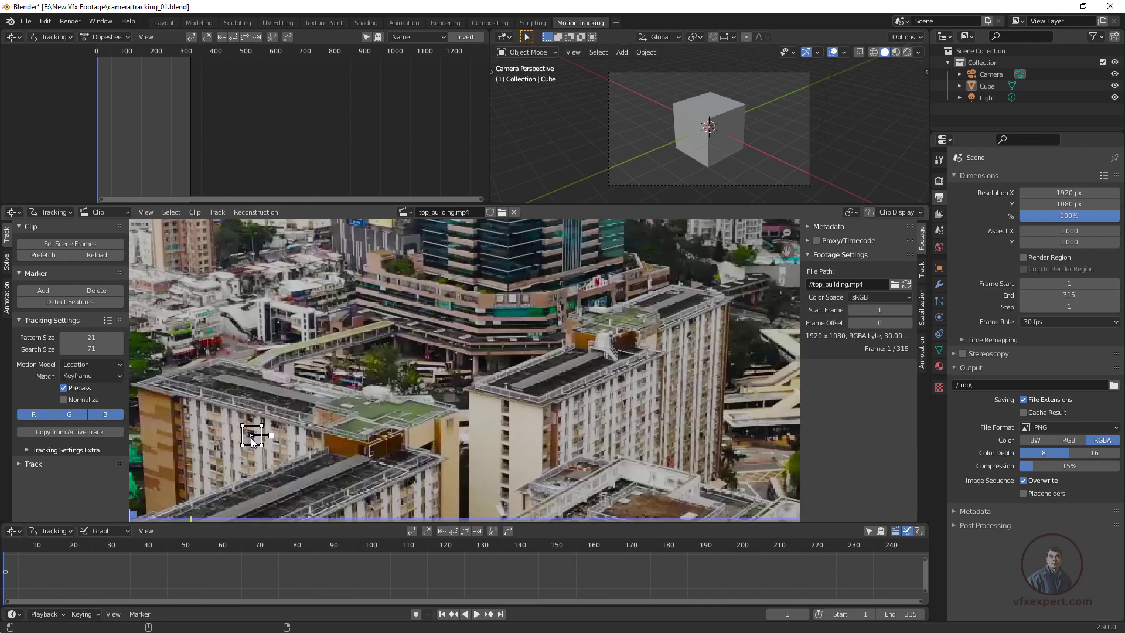
drag(251, 435, 251, 435)
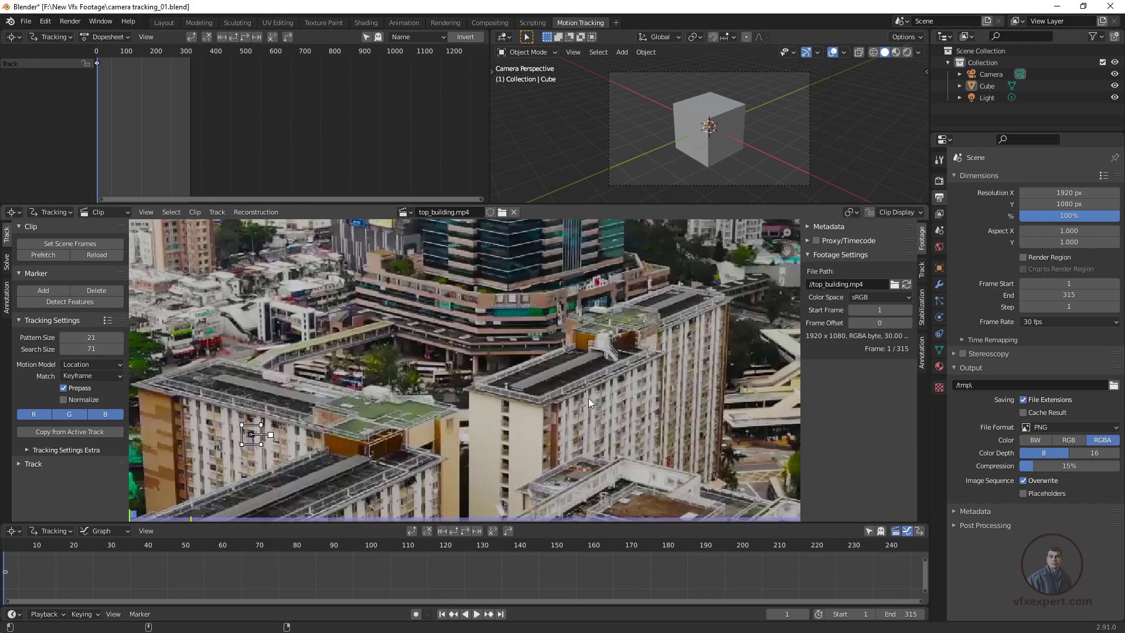
Step: Manually place fourteen more tracking markers at the first frame, spread over the building facades, rooftops, glass tower, trees and background blocks
scroll(586, 397, down, 1)
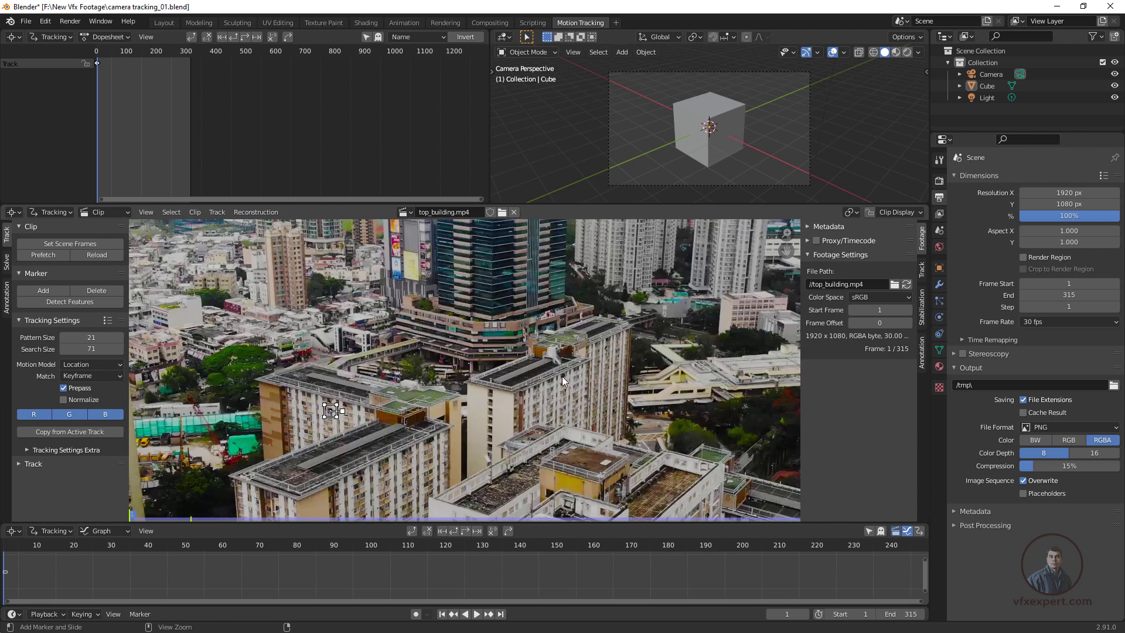
ctrl+click(561, 374)
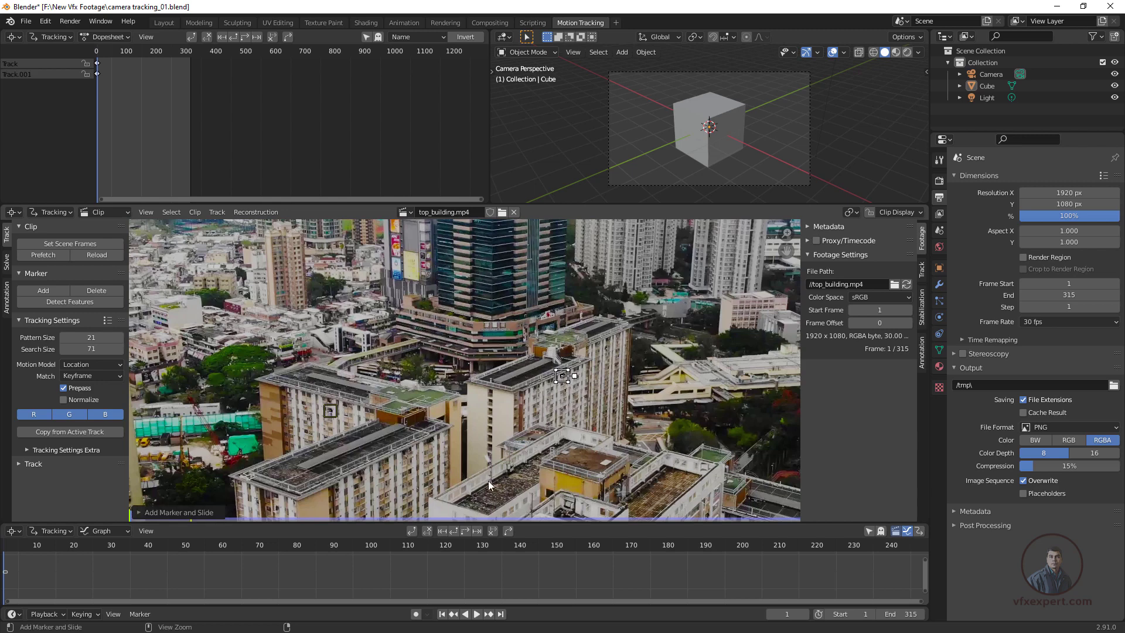
ctrl+click(463, 403)
ctrl+click(426, 440)
ctrl+click(359, 340)
ctrl+click(428, 316)
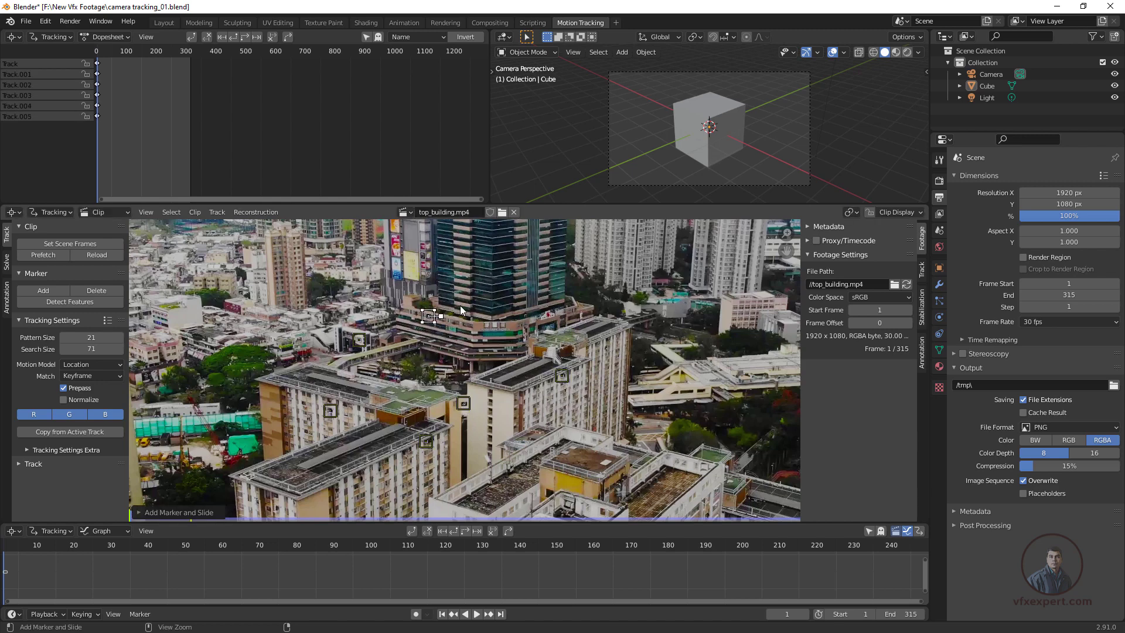
ctrl+click(480, 275)
ctrl+click(350, 276)
ctrl+click(246, 326)
ctrl+click(219, 399)
ctrl+click(268, 442)
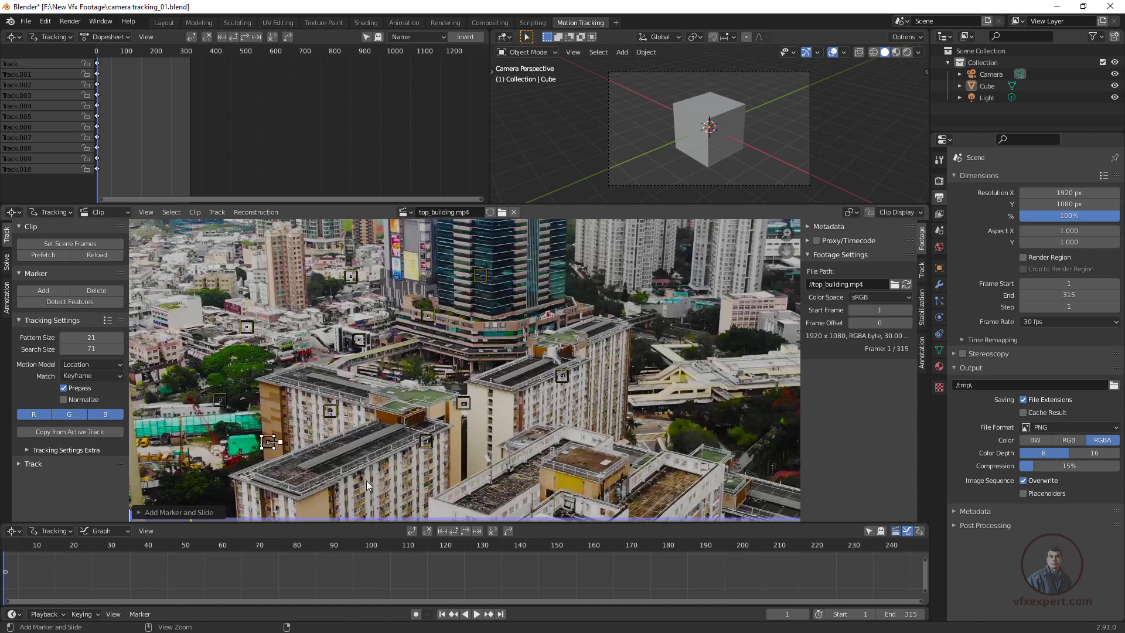
ctrl+click(375, 480)
ctrl+click(588, 464)
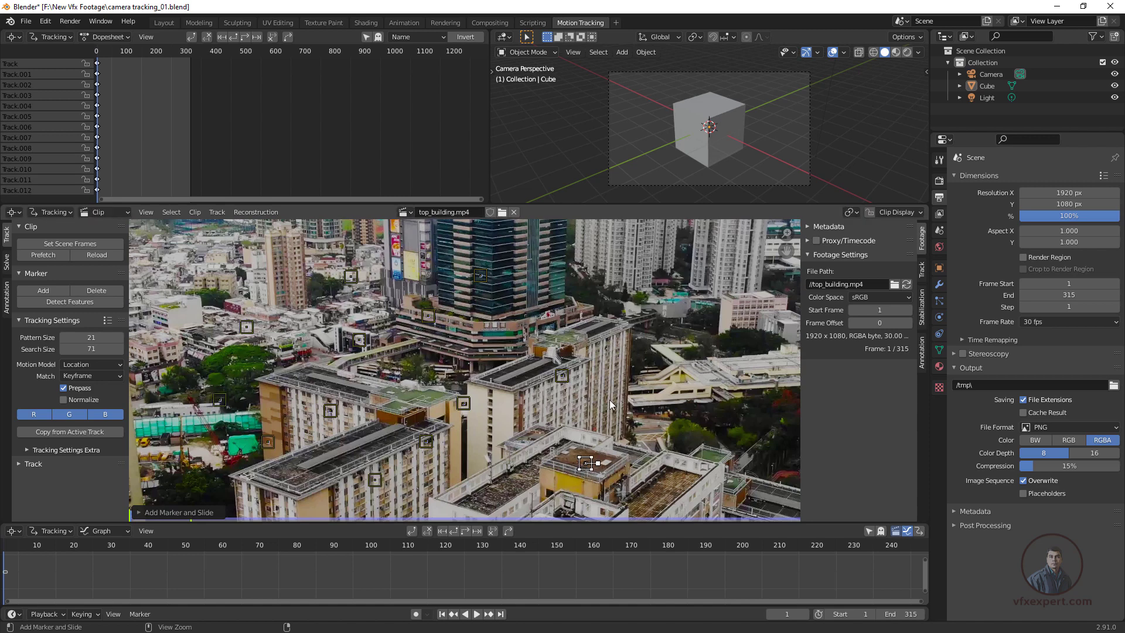
ctrl+click(613, 364)
ctrl+click(571, 409)
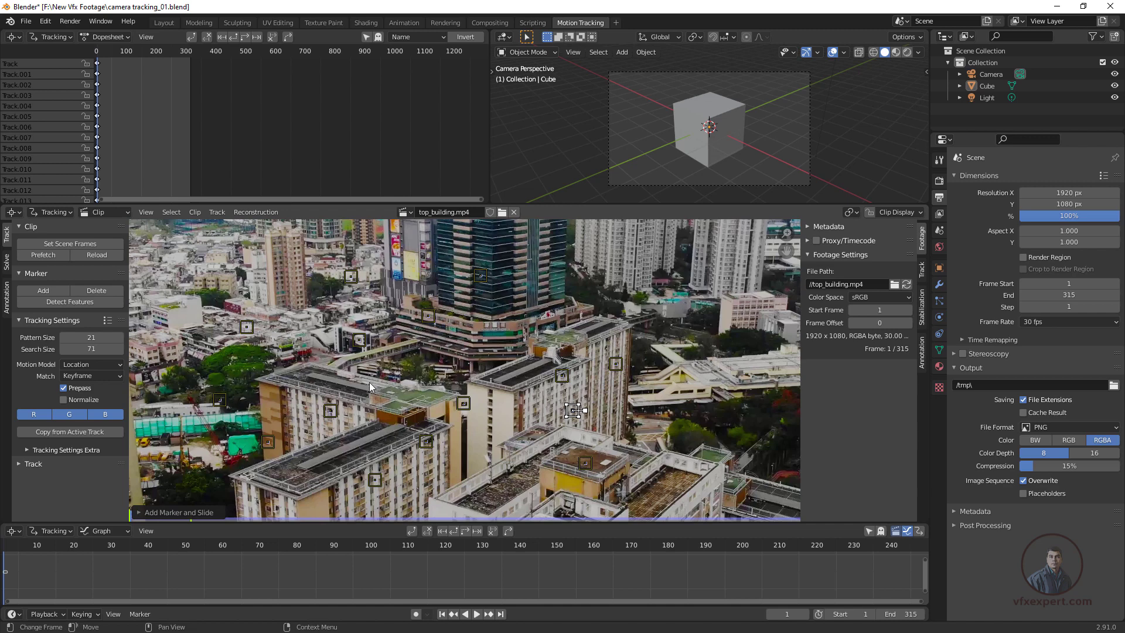
Step: Select all the manually placed tracking markers and delete their tracks
key(a)
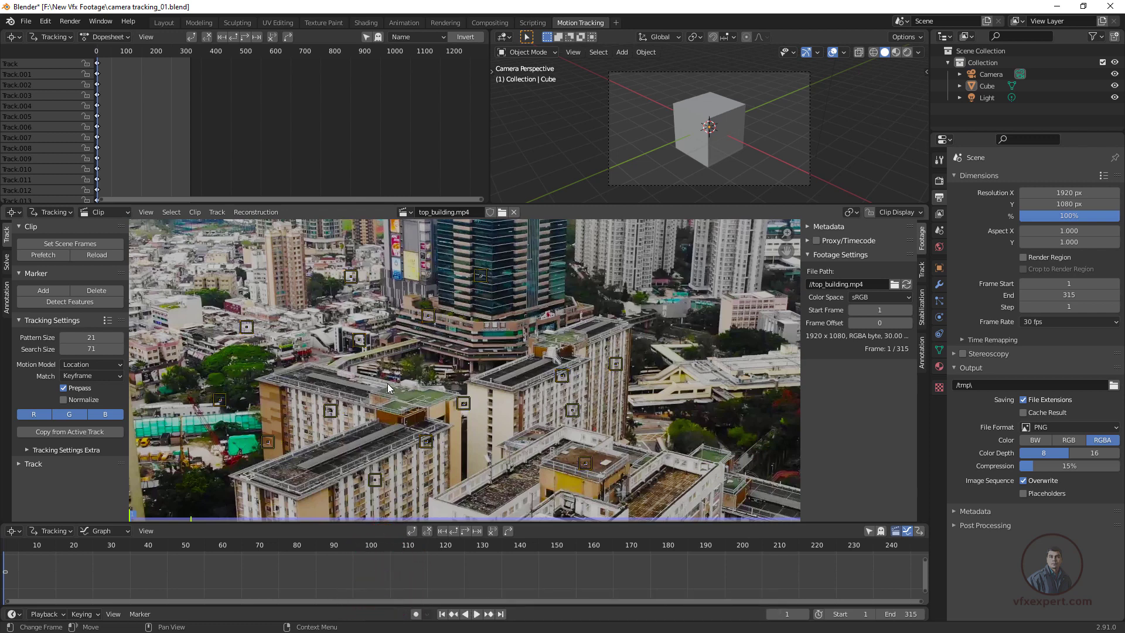
key(x)
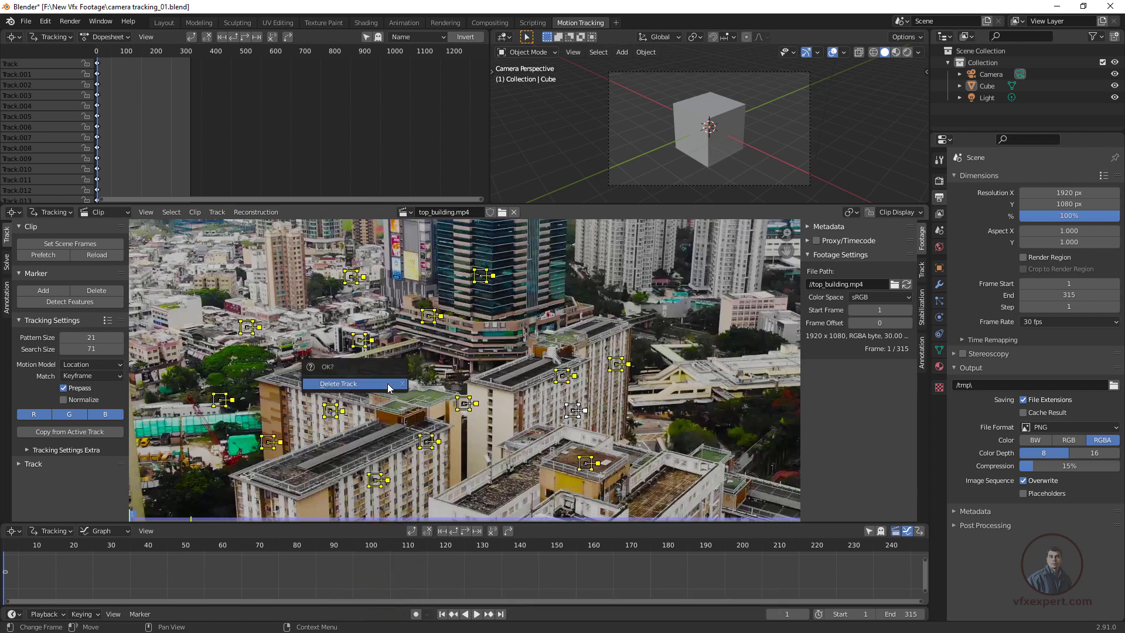
click(388, 383)
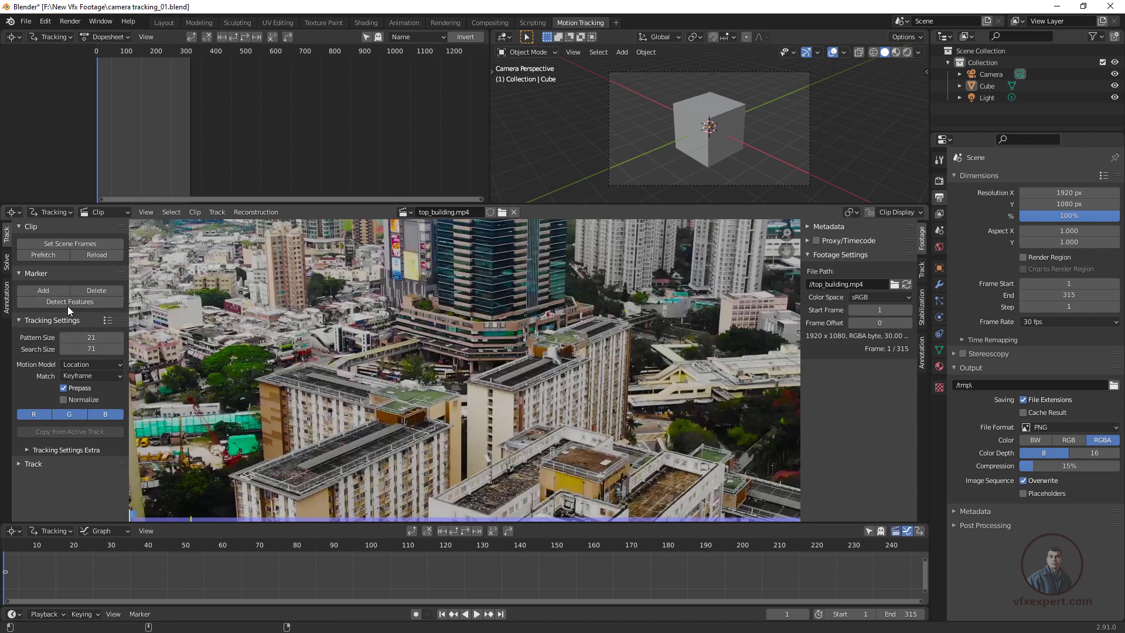
Step: Detect features automatically on the first frame, and add one marker on the brown roof of the yellow rooftop structure
click(95, 301)
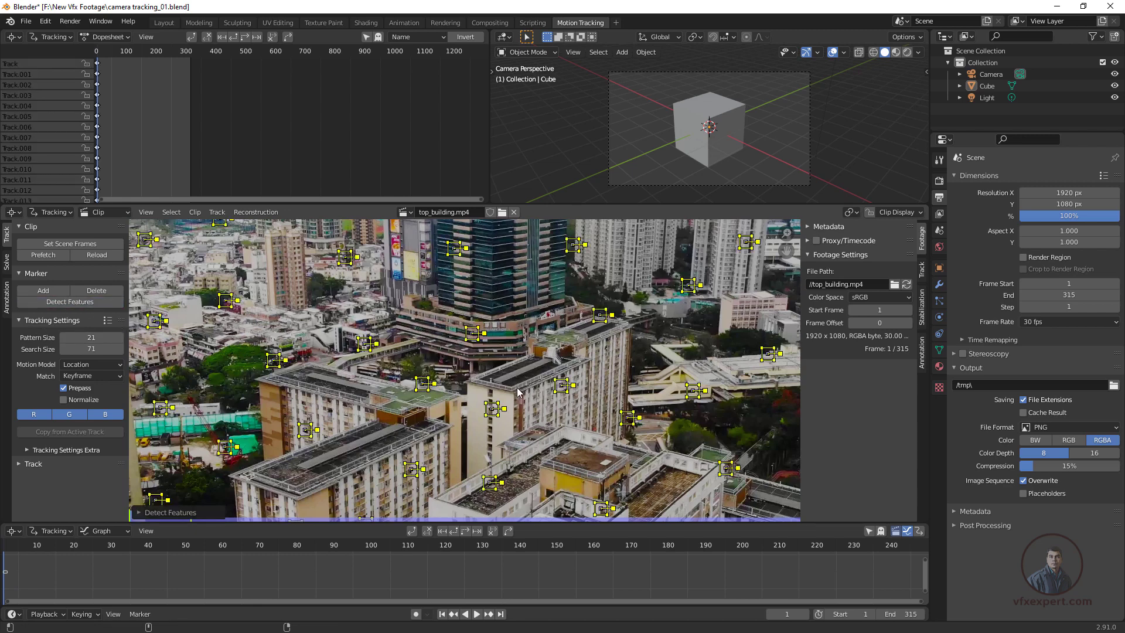
scroll(575, 455, down, 2)
scroll(595, 477, up, 4)
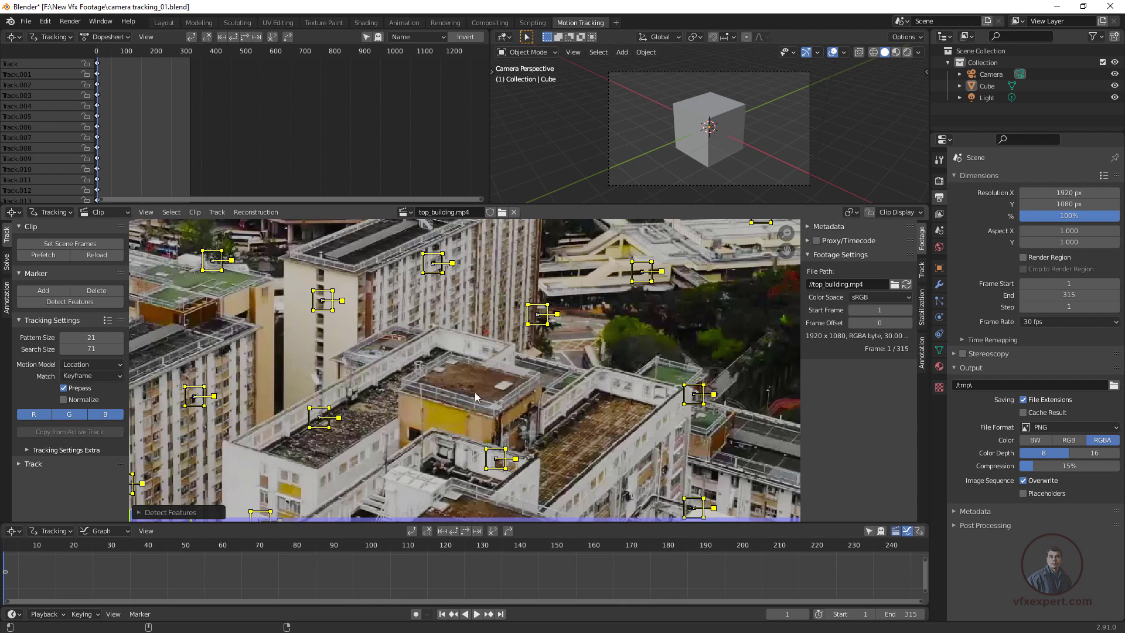
click(56, 290)
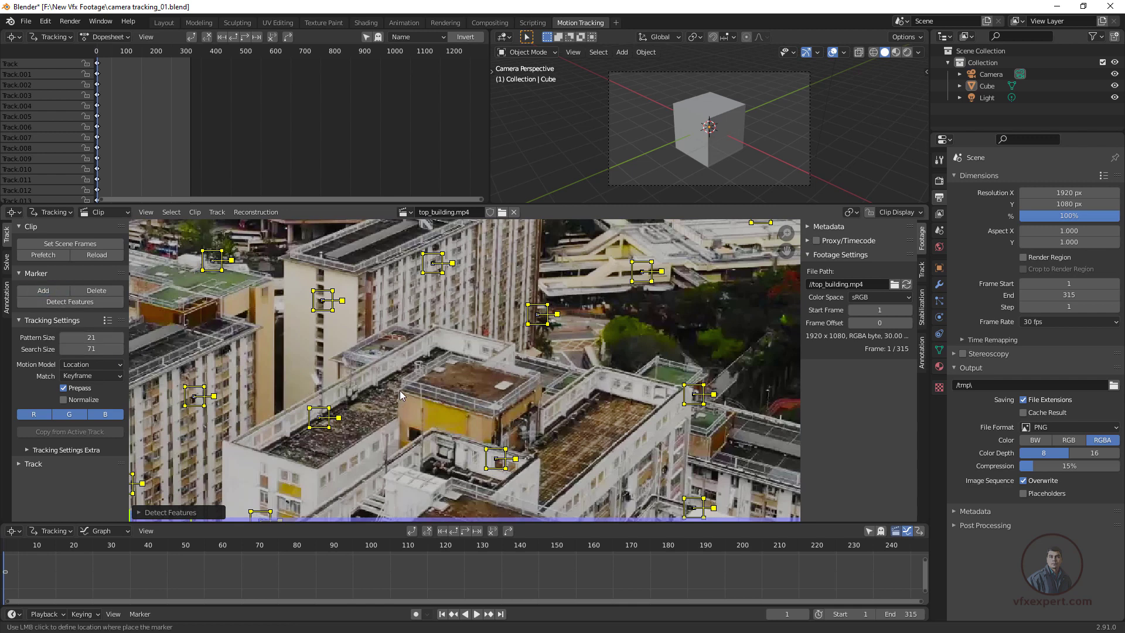
click(470, 384)
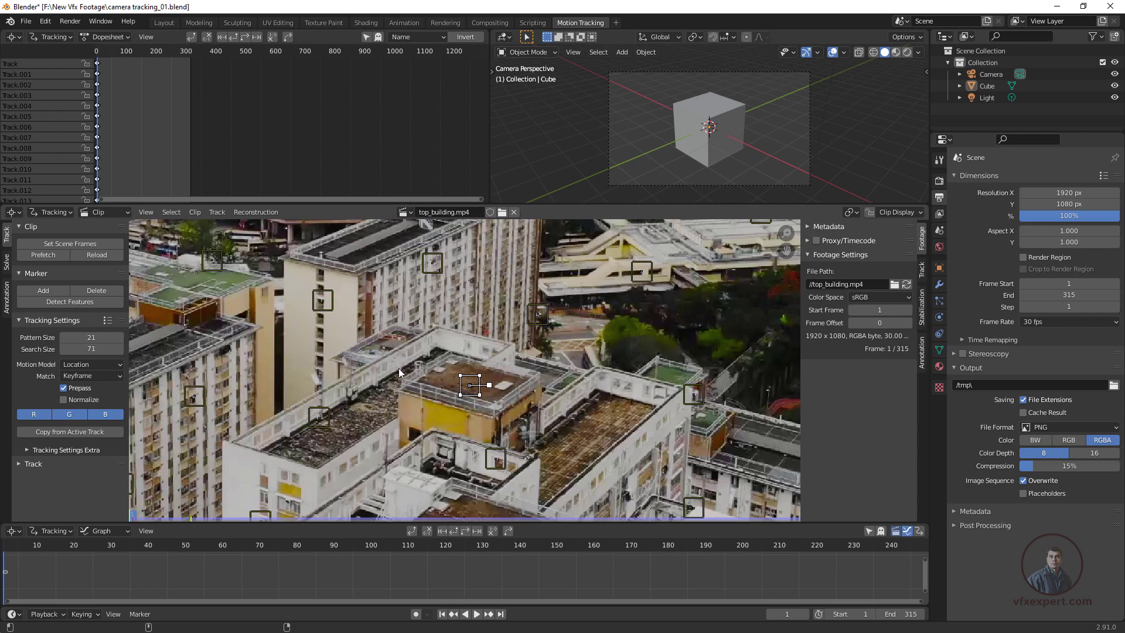
Step: Select all markers, track them forward through the whole clip, and save the project
scroll(401, 372, down, 3)
key(a)
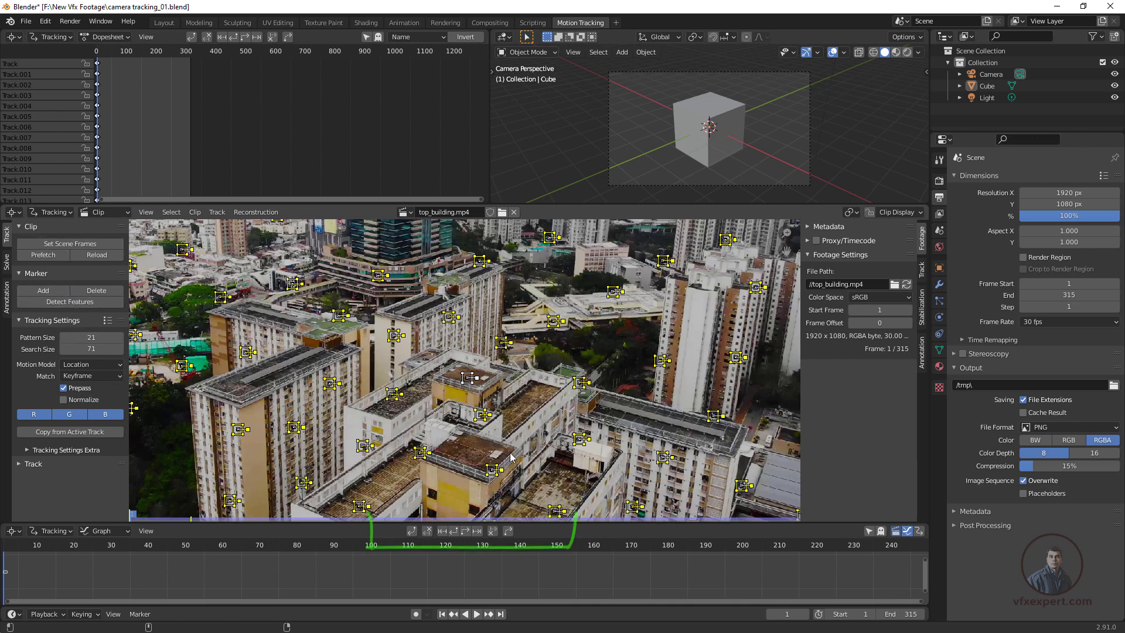
click(466, 531)
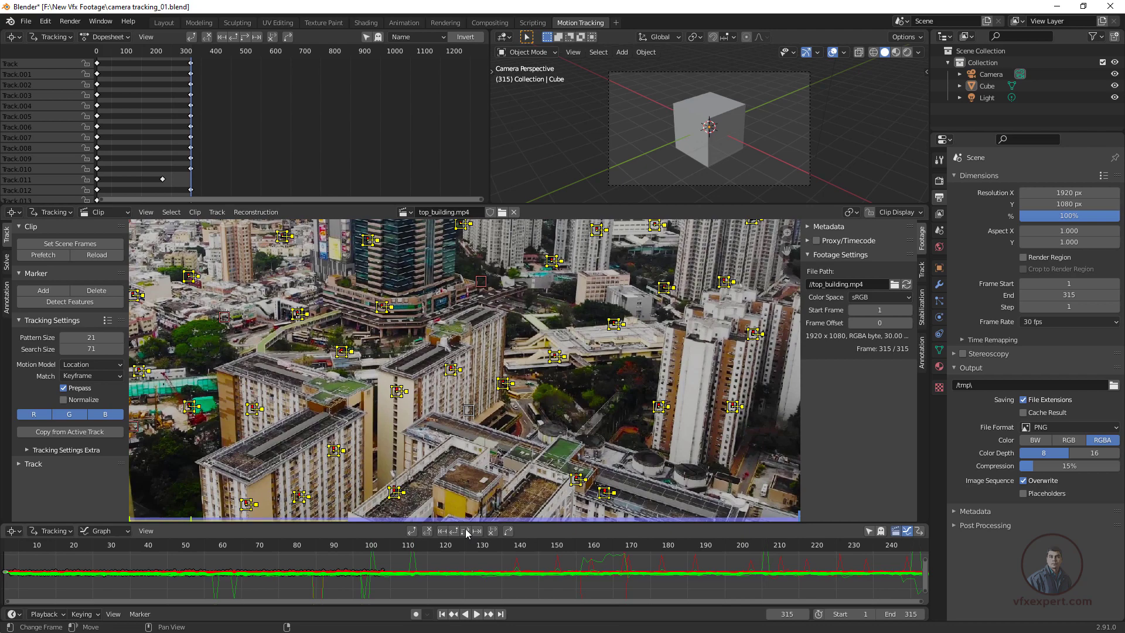
key(ctrl+s)
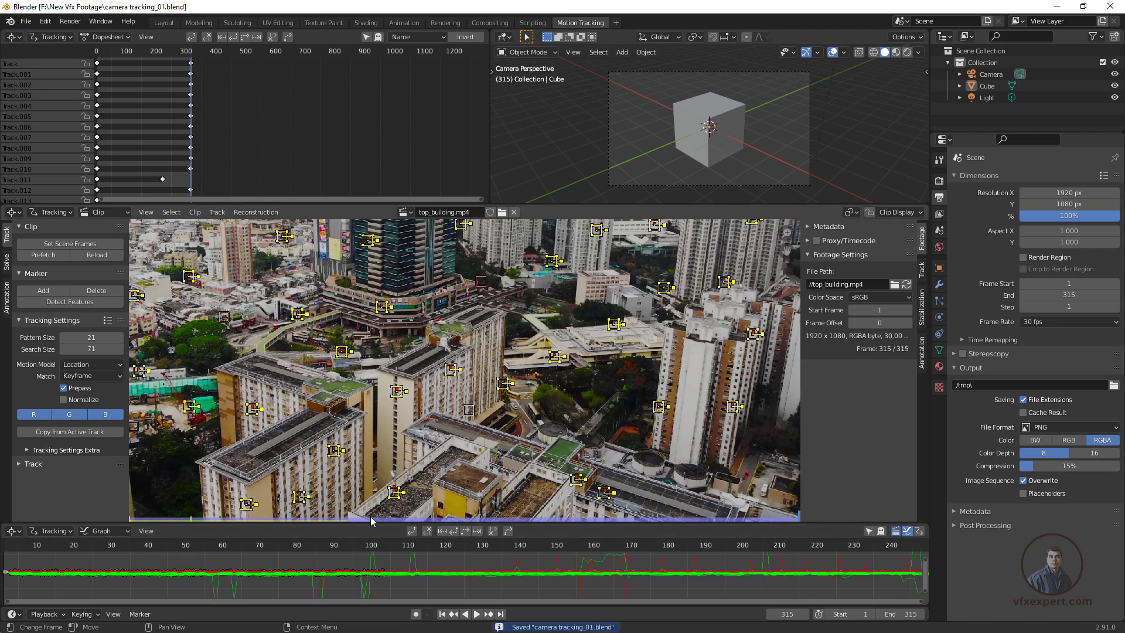
Step: Scrub back to frame 78 to check the tracks, and solve the camera motion
drag(371, 520, 294, 535)
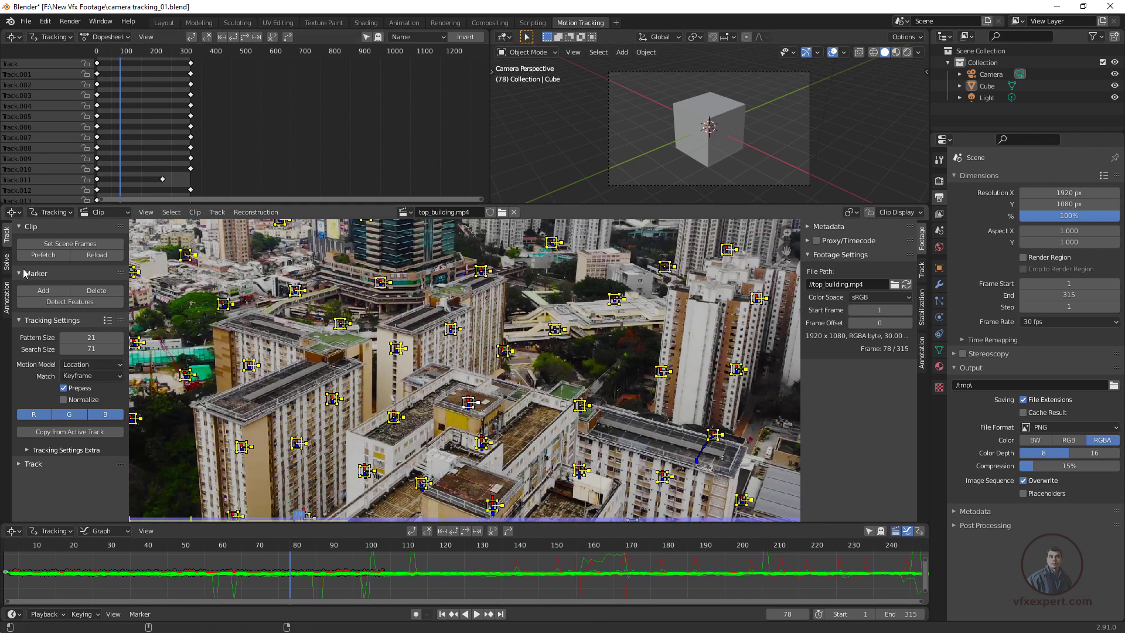
click(7, 263)
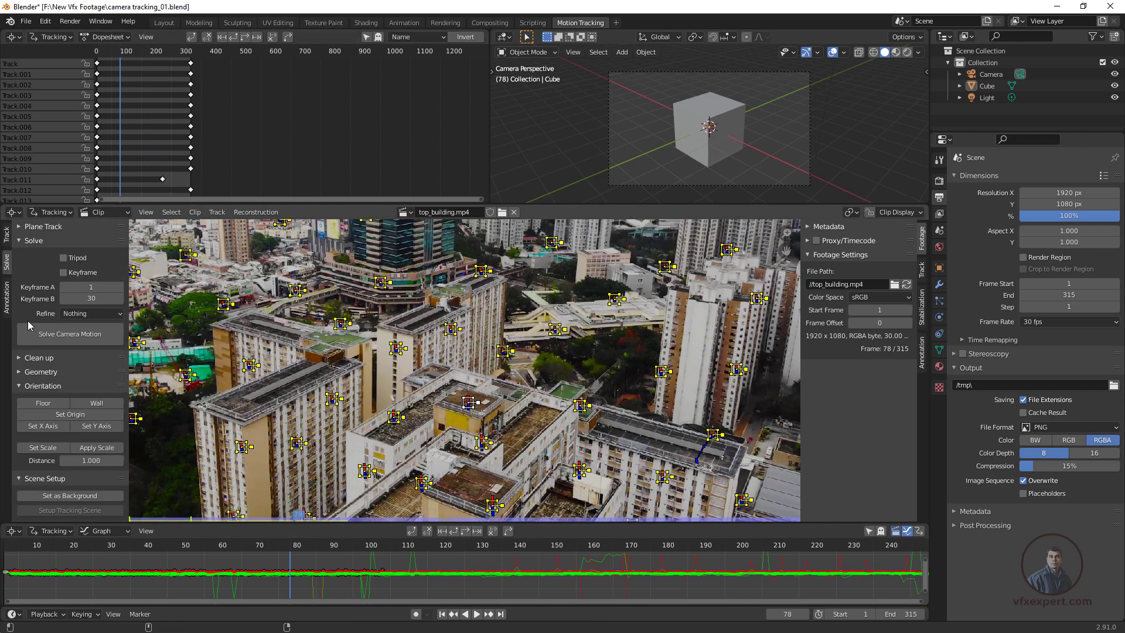
click(81, 340)
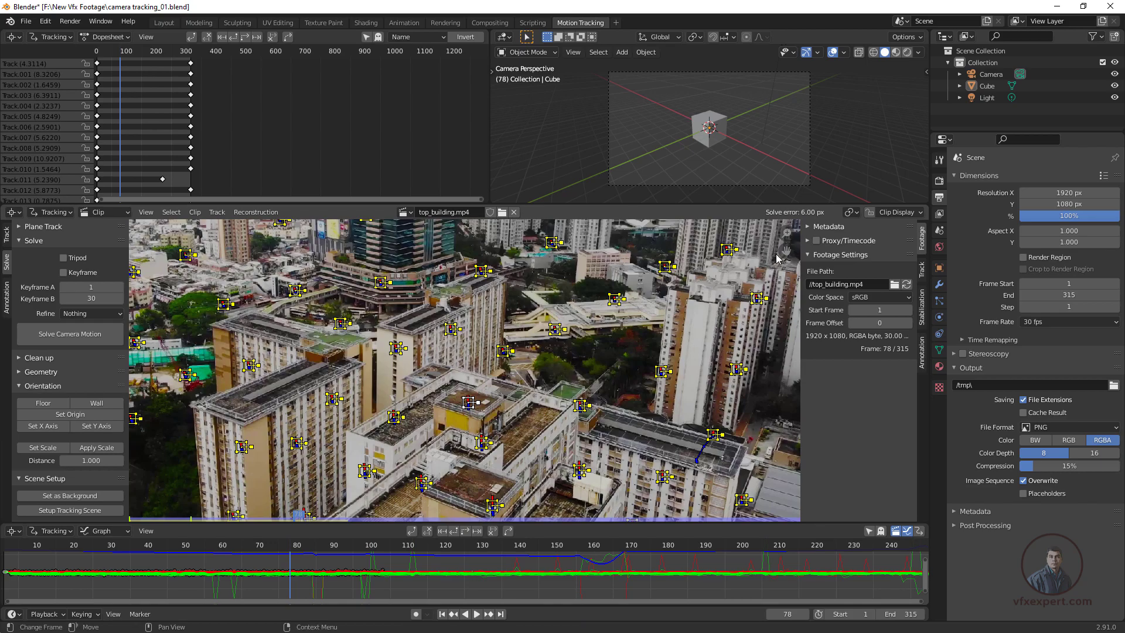
Step: Scrub to frame 85, enlarge the tracking graph area, and select the curve spiking near frame 111
drag(296, 517, 310, 482)
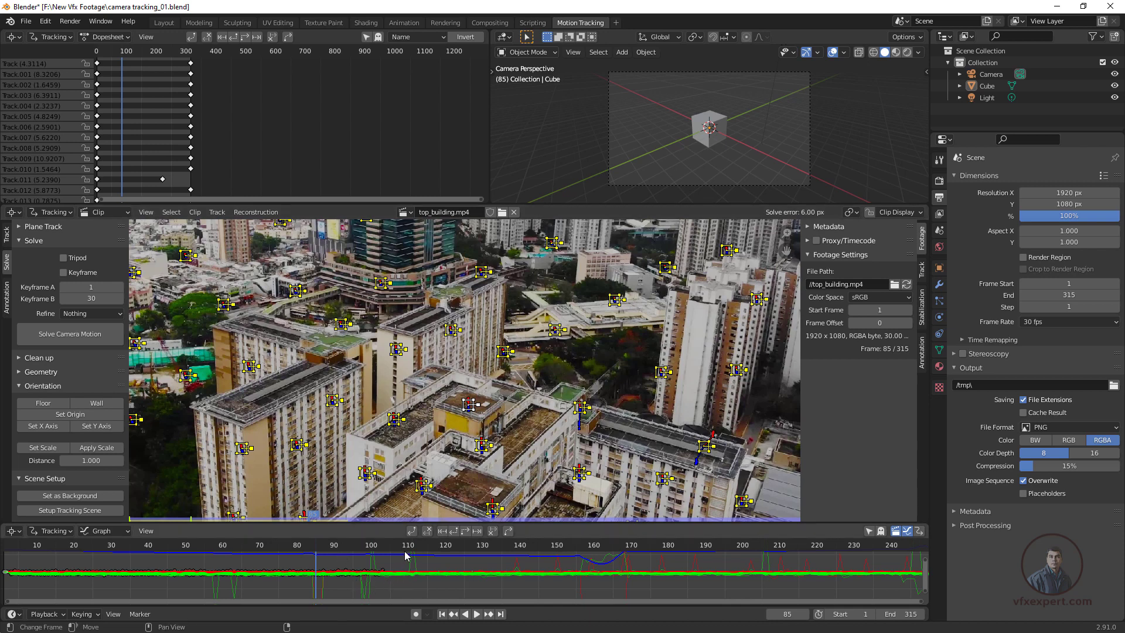
drag(405, 521, 407, 468)
click(411, 568)
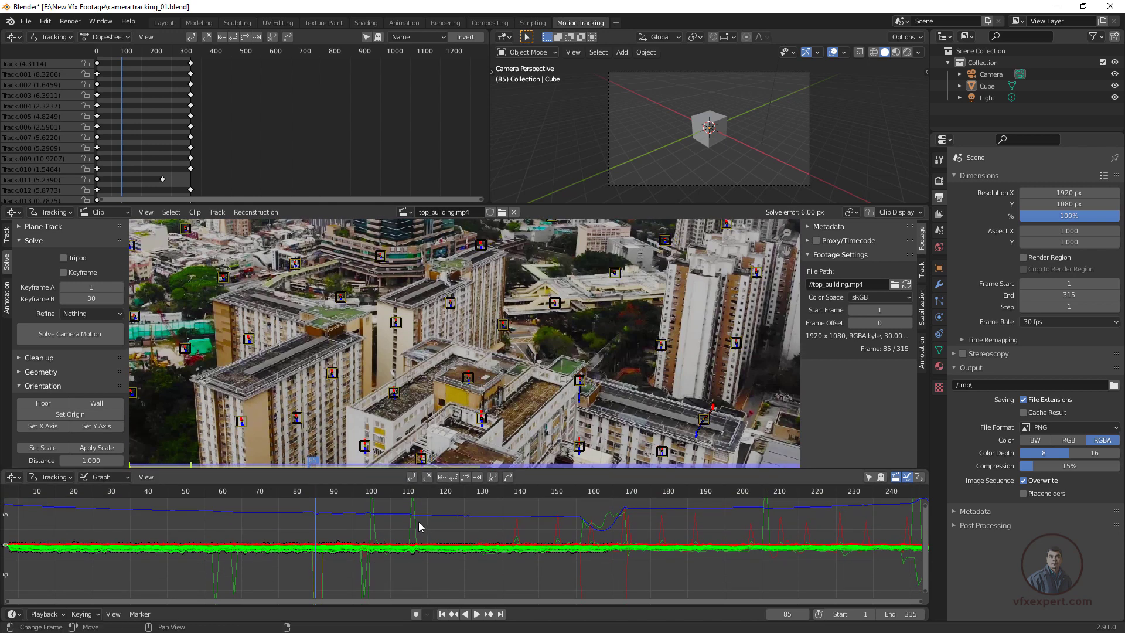
click(413, 529)
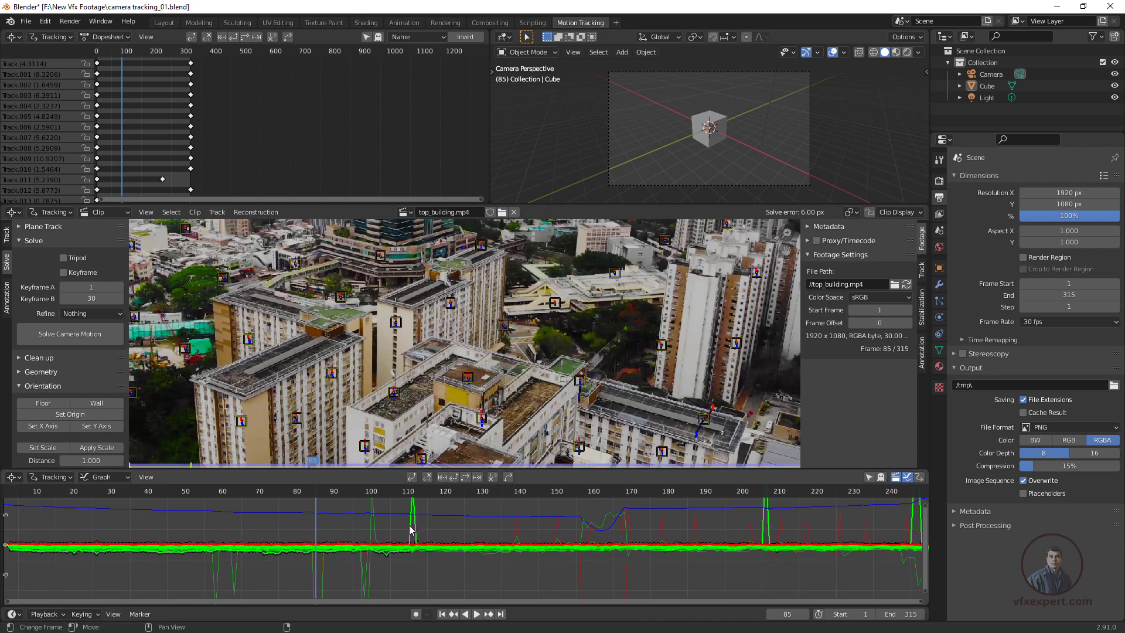
Step: Select the curve spiking near frame 100, check its marker in the footage, and delete the curve
click(373, 533)
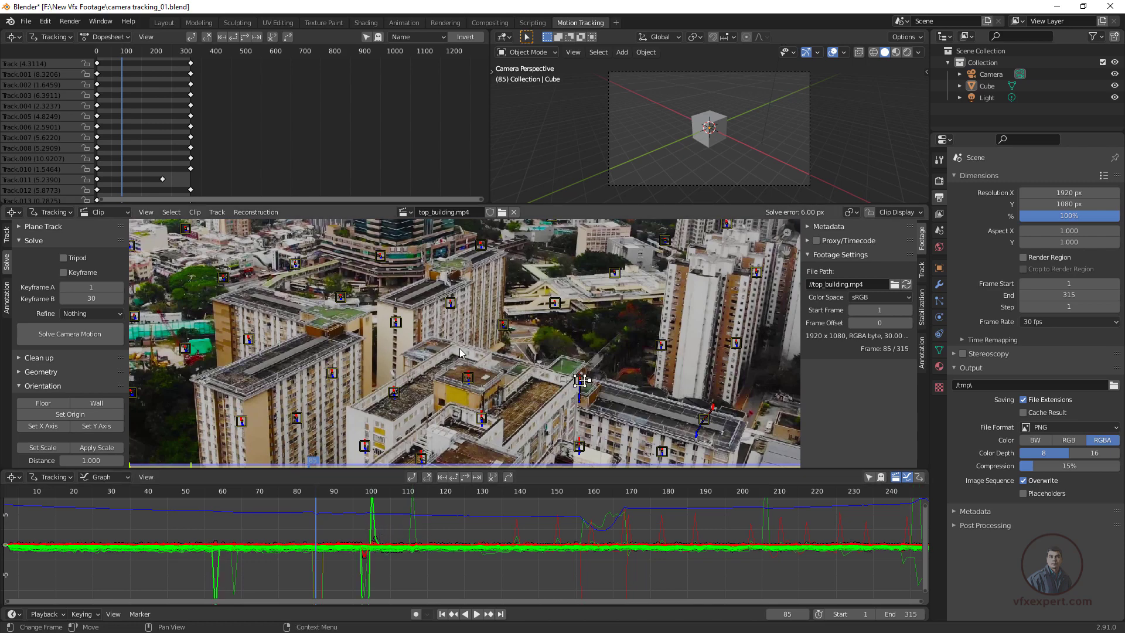
scroll(461, 354, down, 2)
scroll(517, 353, up, 2)
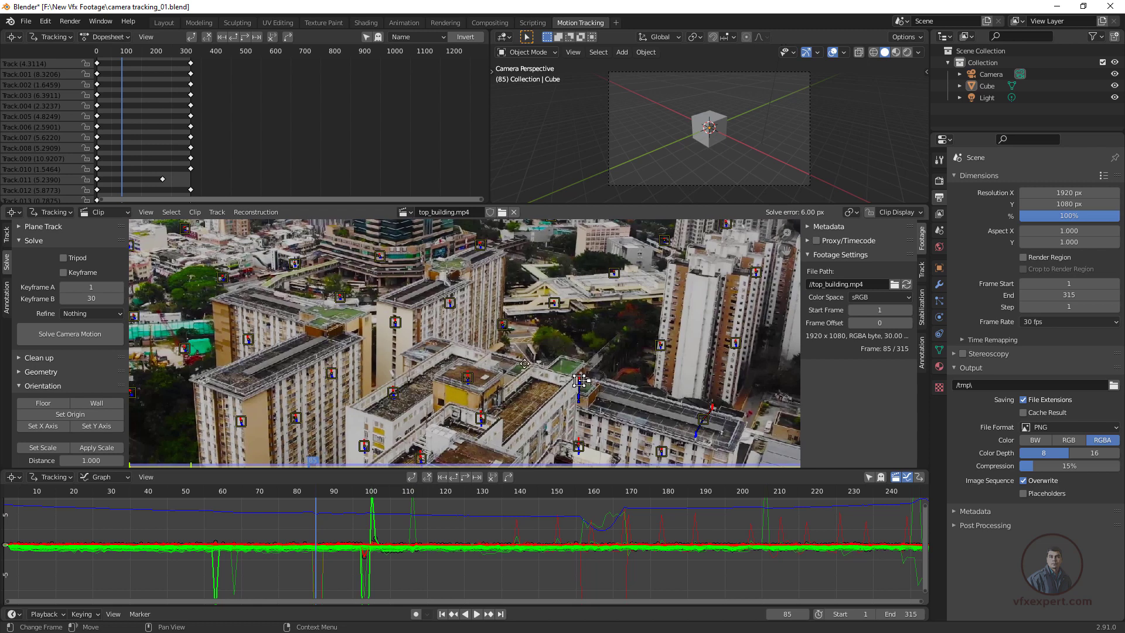
middle_drag(524, 363, 459, 318)
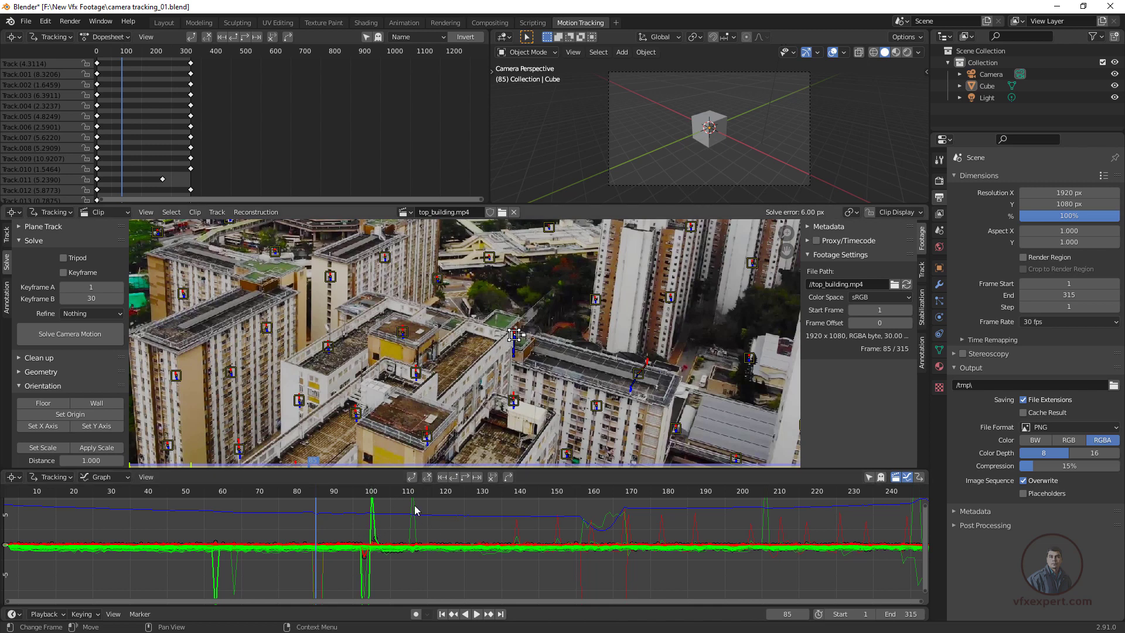
key(x)
click(372, 525)
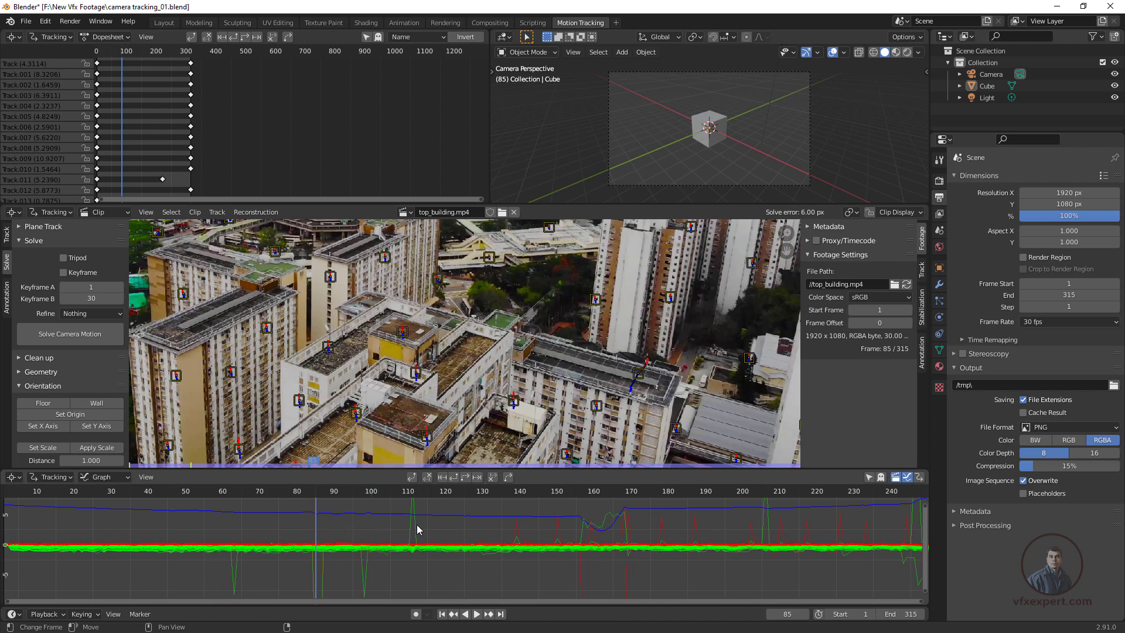
Step: Delete the track curve that spikes near frame 111
click(414, 527)
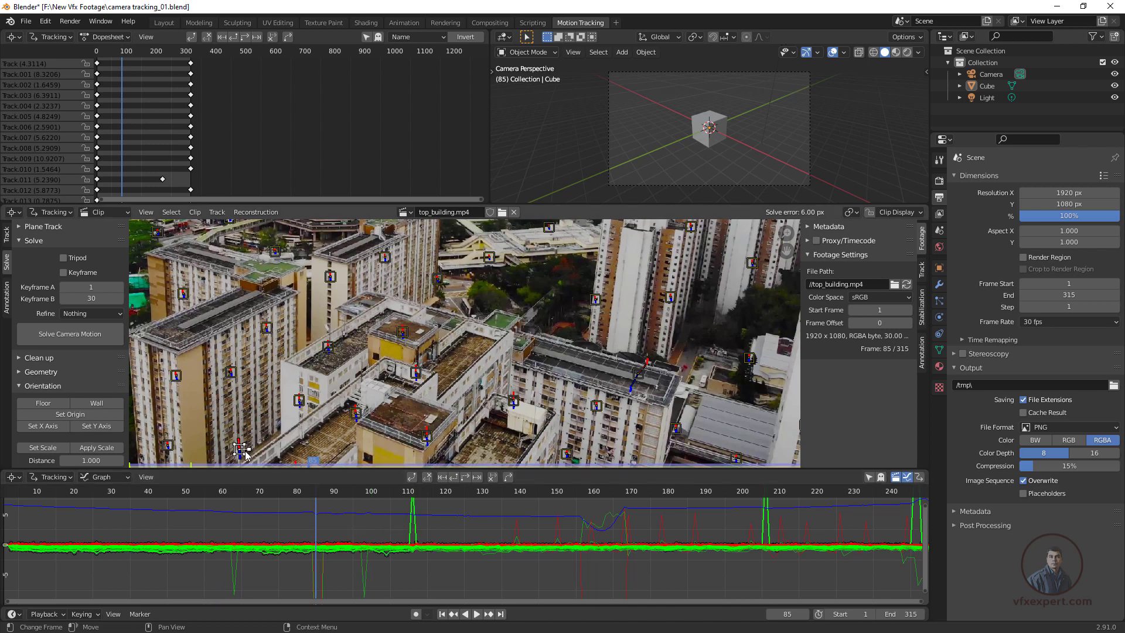
key(x)
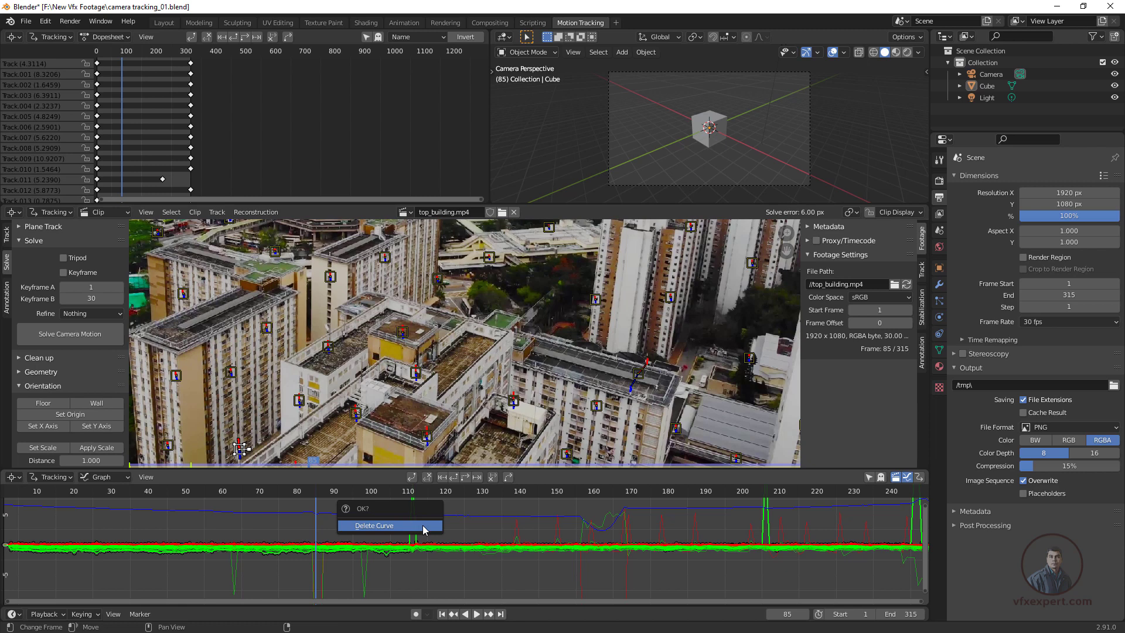
click(424, 525)
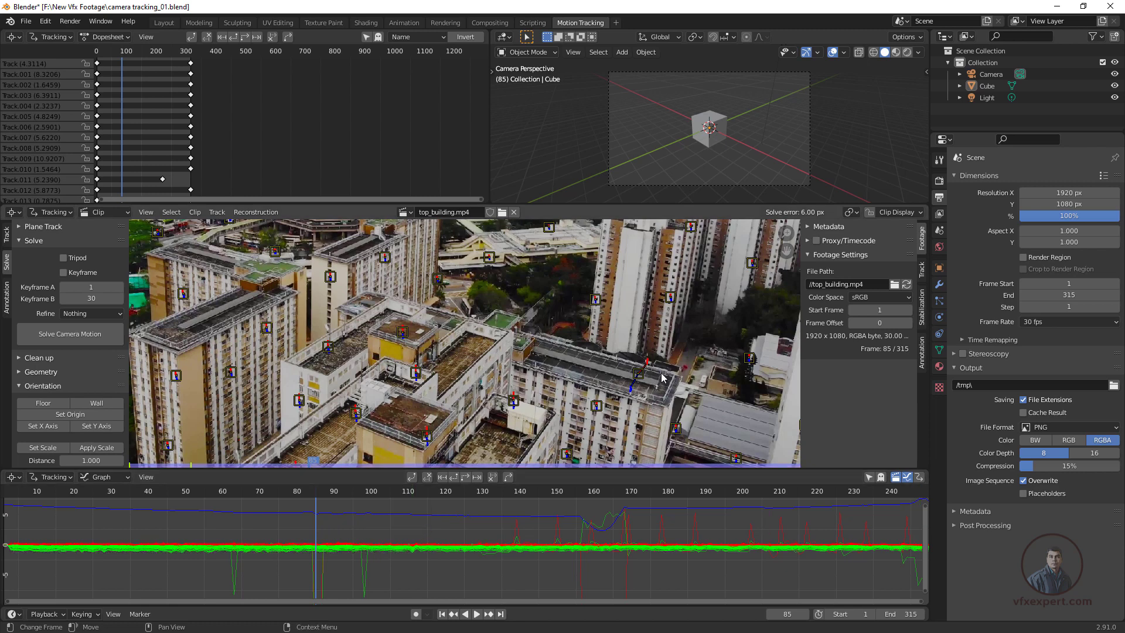
Step: Delete the curve with repeated spikes from about frame 140 onward, along with the other curves spiking between frames 60 and 250
click(519, 530)
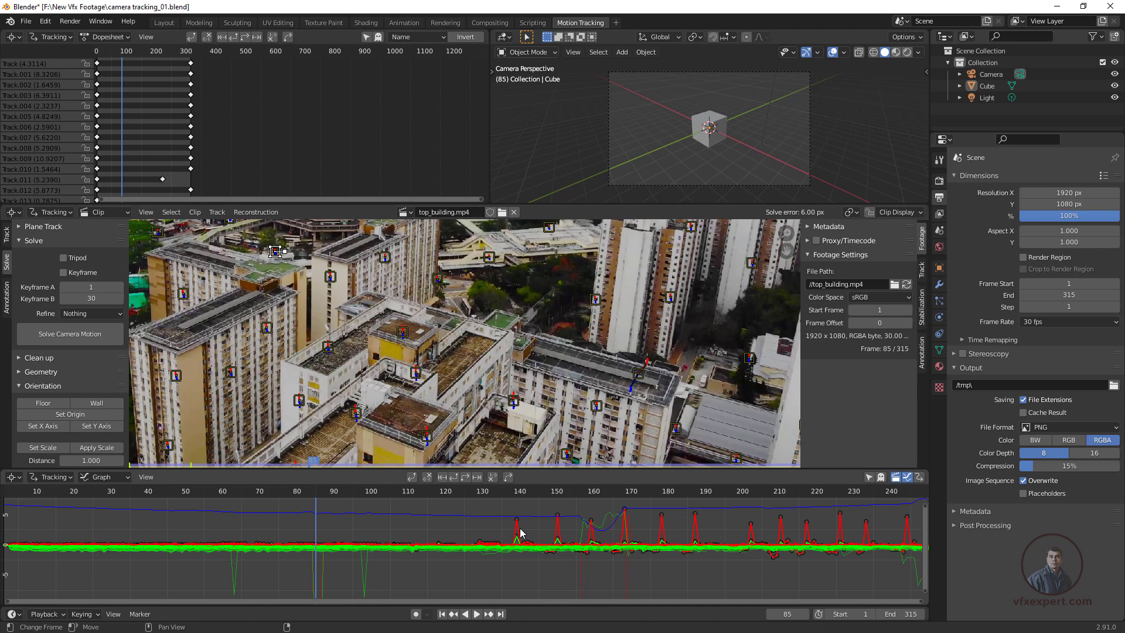
key(x)
click(515, 533)
click(487, 529)
key(x)
click(492, 530)
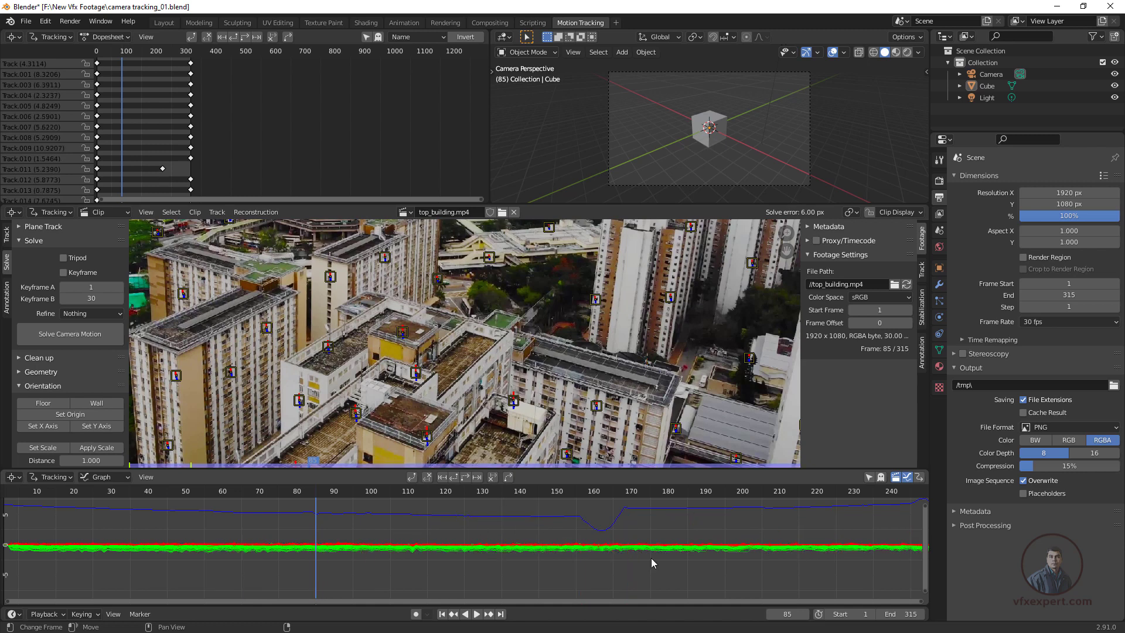
Step: Fit the whole graph in view, and delete the remaining outlier curve near frame 270
key(Home)
click(829, 580)
key(x)
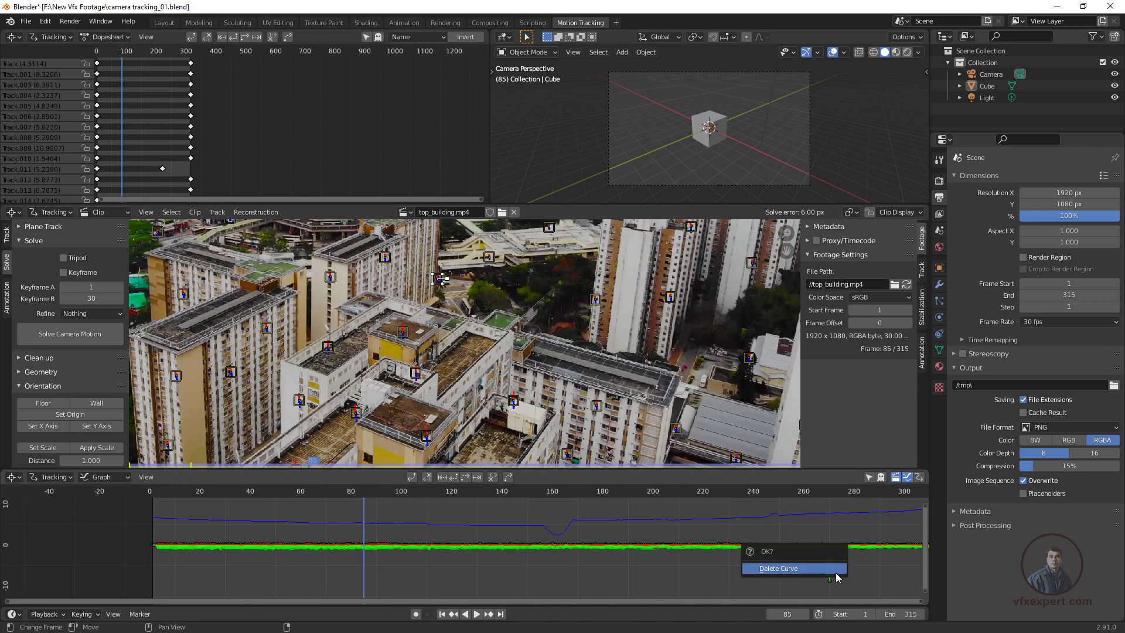
click(814, 571)
key(Home)
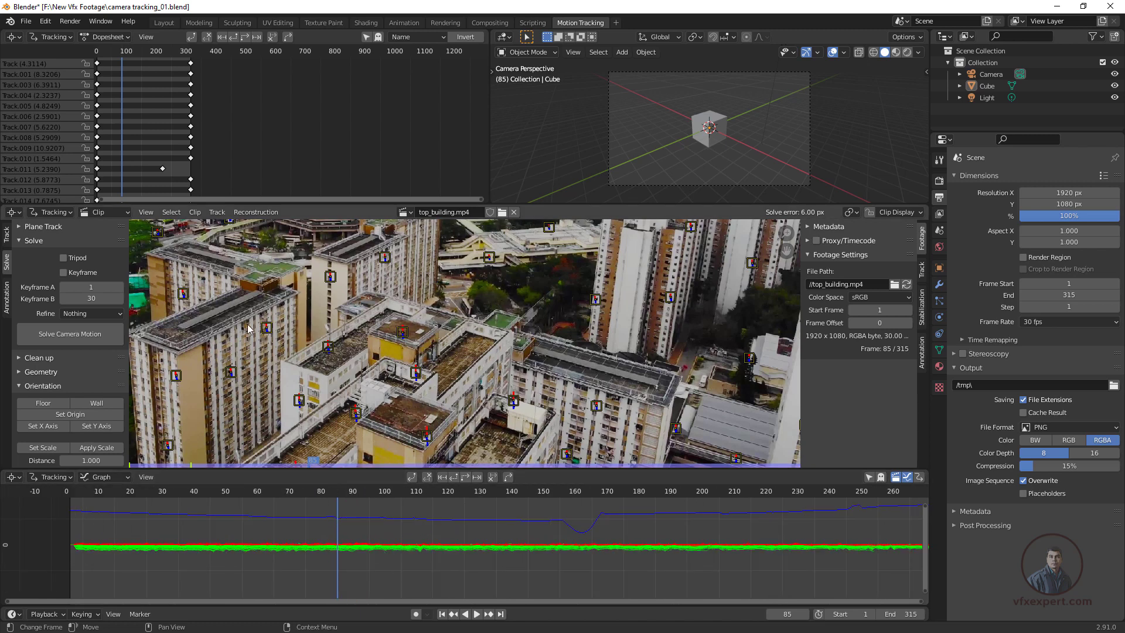
Step: Solve the camera motion again with the cleaned tracks, and return to the first frame
click(85, 340)
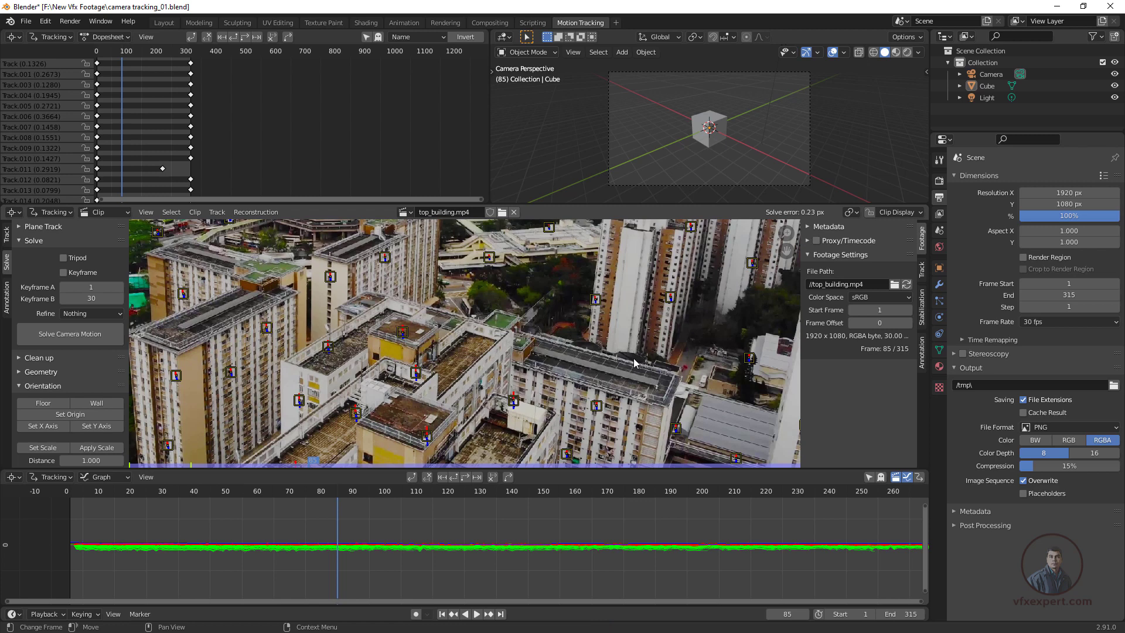
click(451, 614)
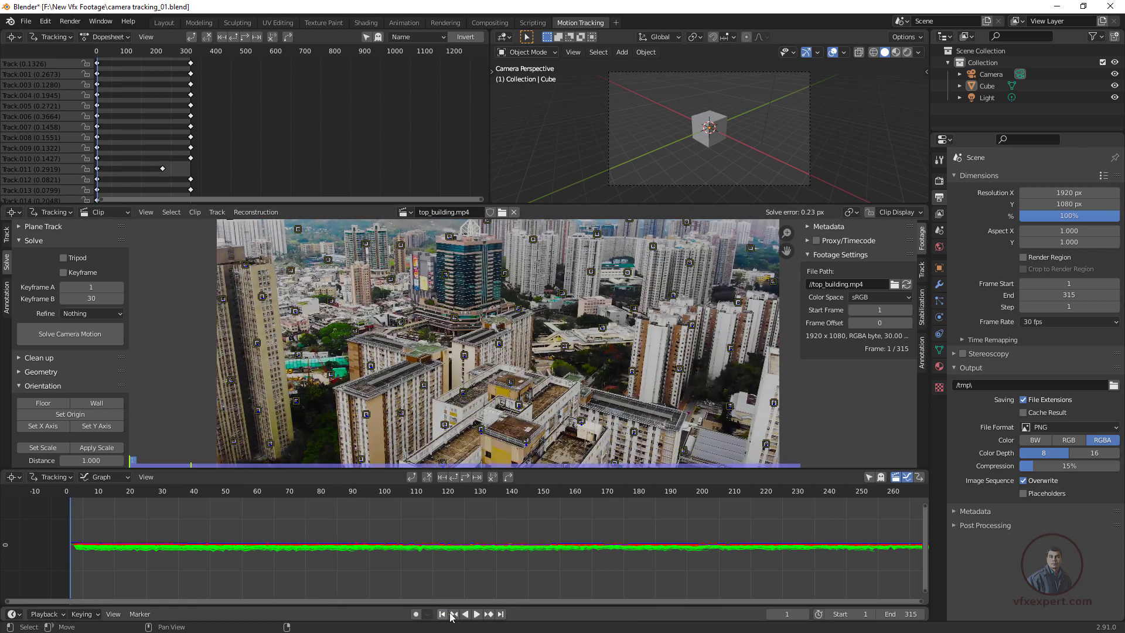
Step: Play the tracked footage to check that the markers stick, and return to the start of the clip
click(476, 614)
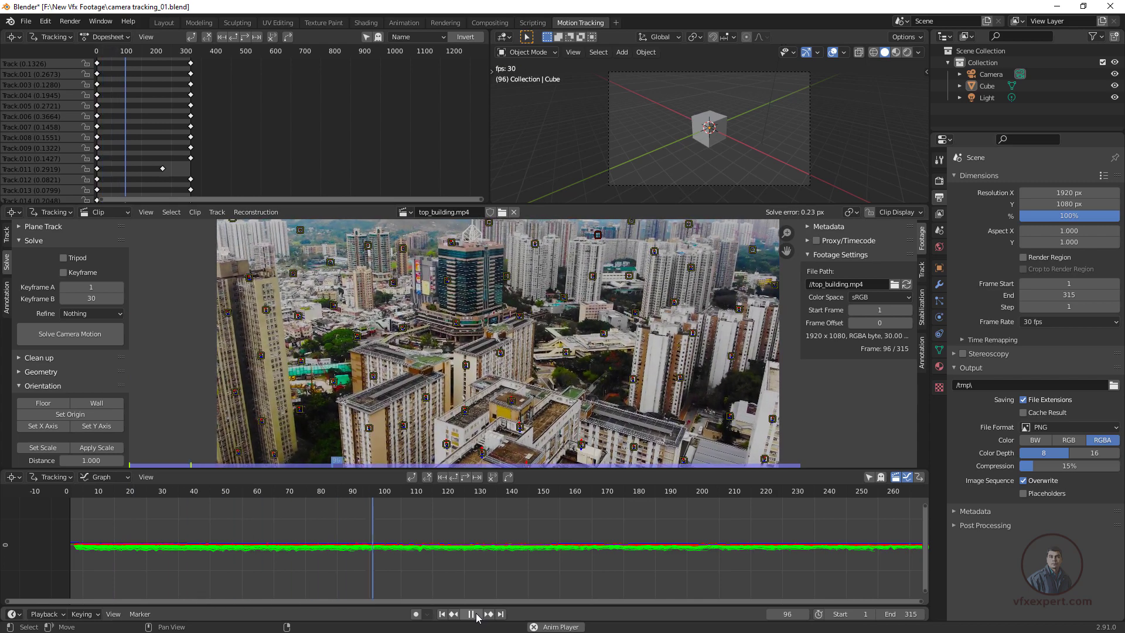
click(471, 614)
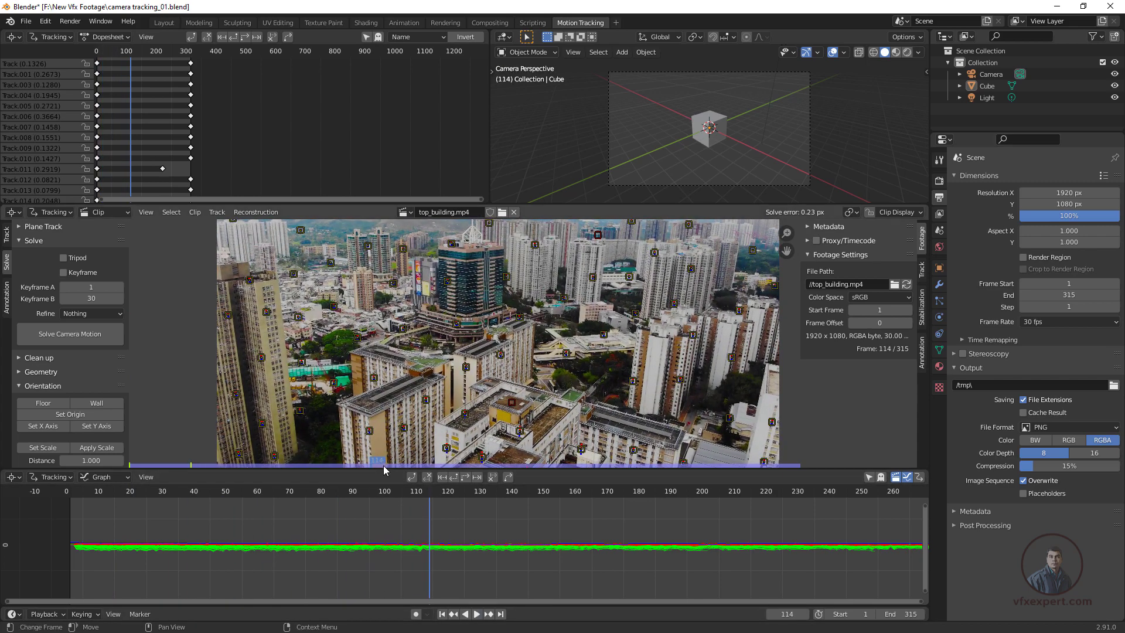
drag(381, 468, 136, 465)
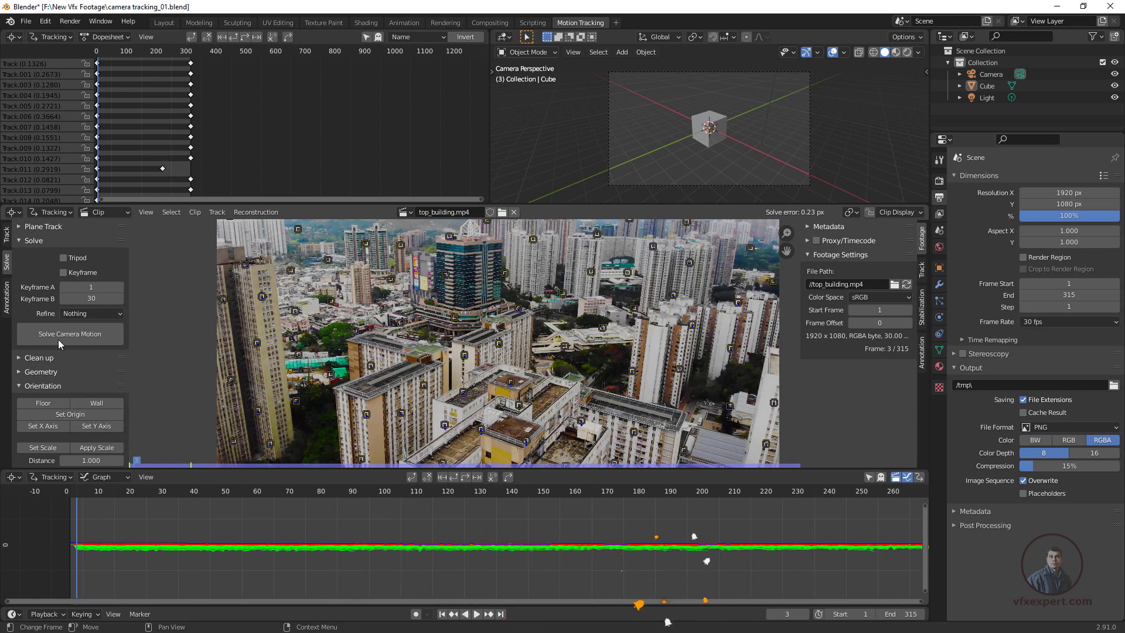
Step: Set the tracking marker on the yellow structure's rooftop as the scene origin
scroll(82, 390, down, 2)
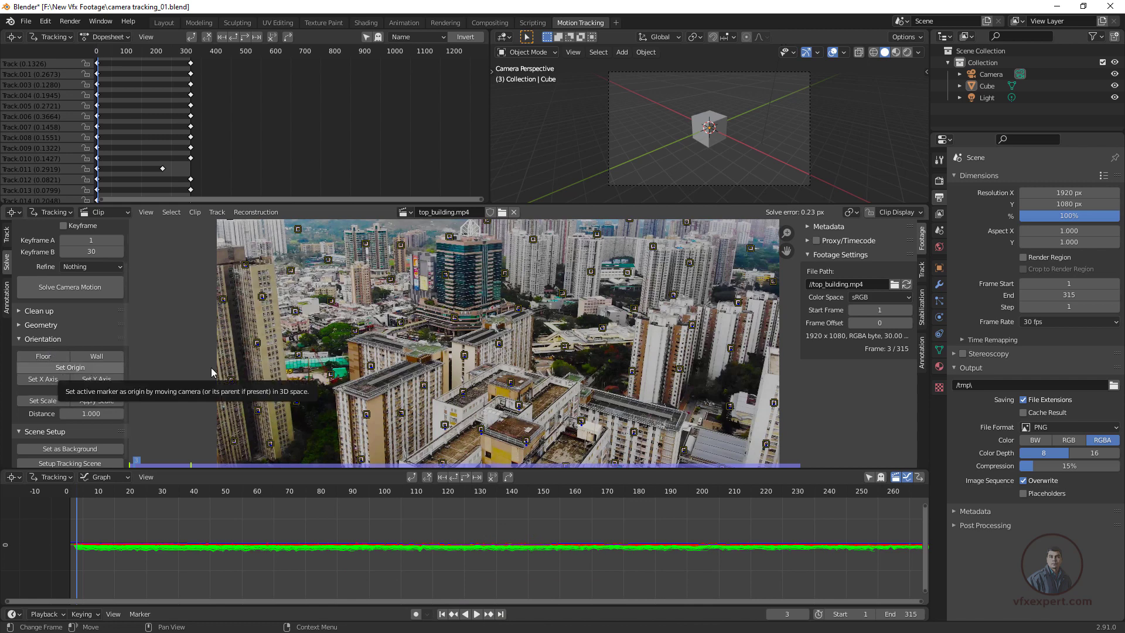
scroll(515, 401, up, 3)
scroll(514, 402, down, 2)
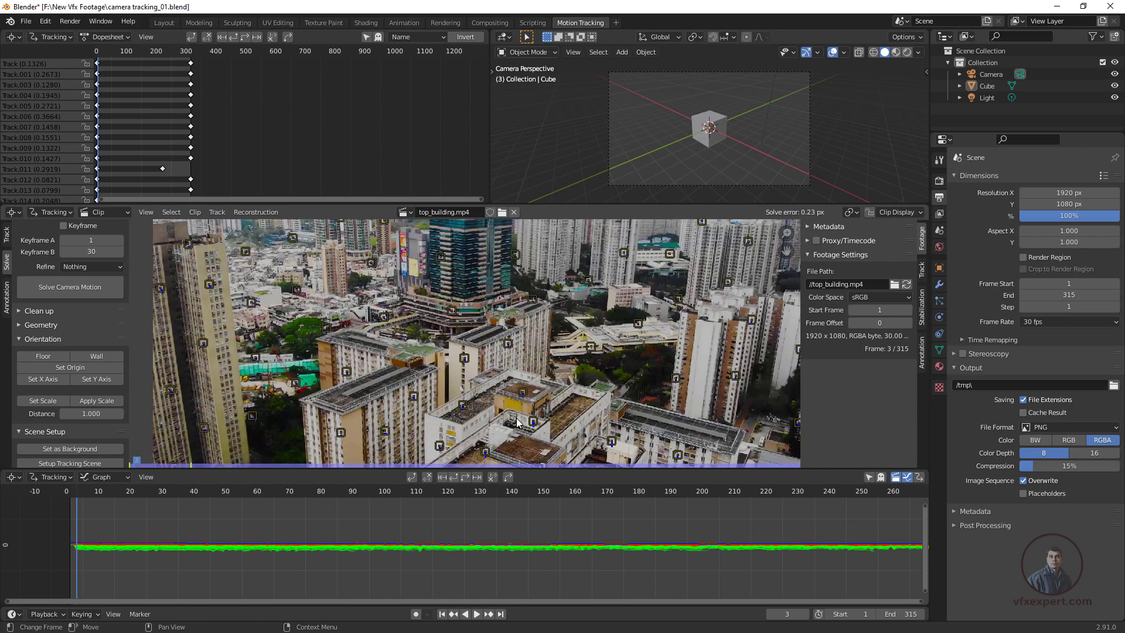
click(537, 406)
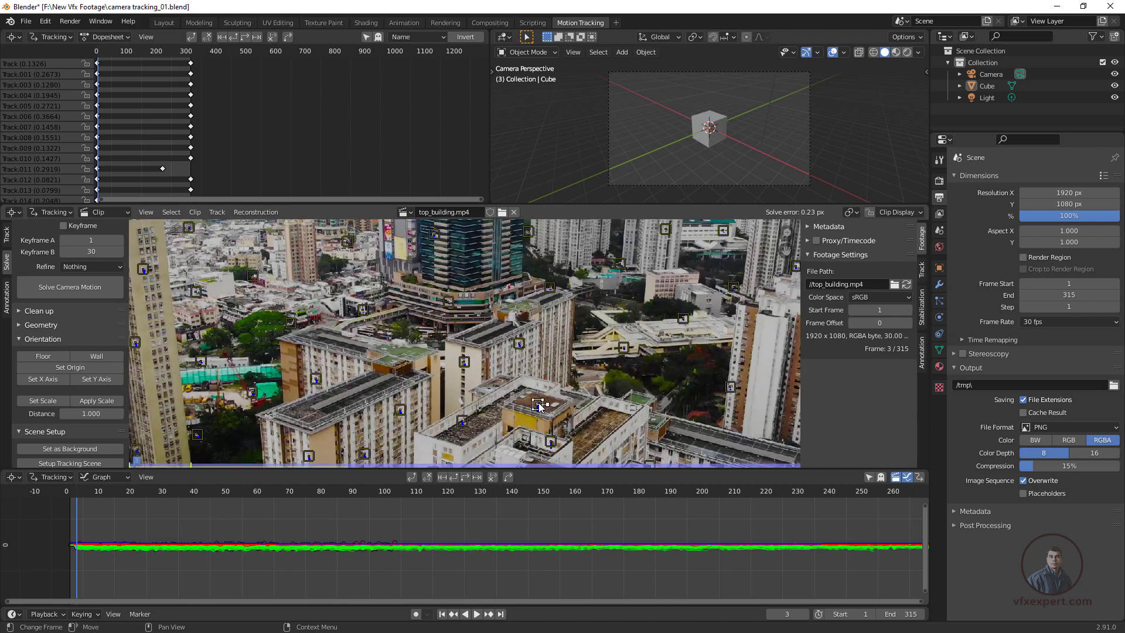
click(74, 371)
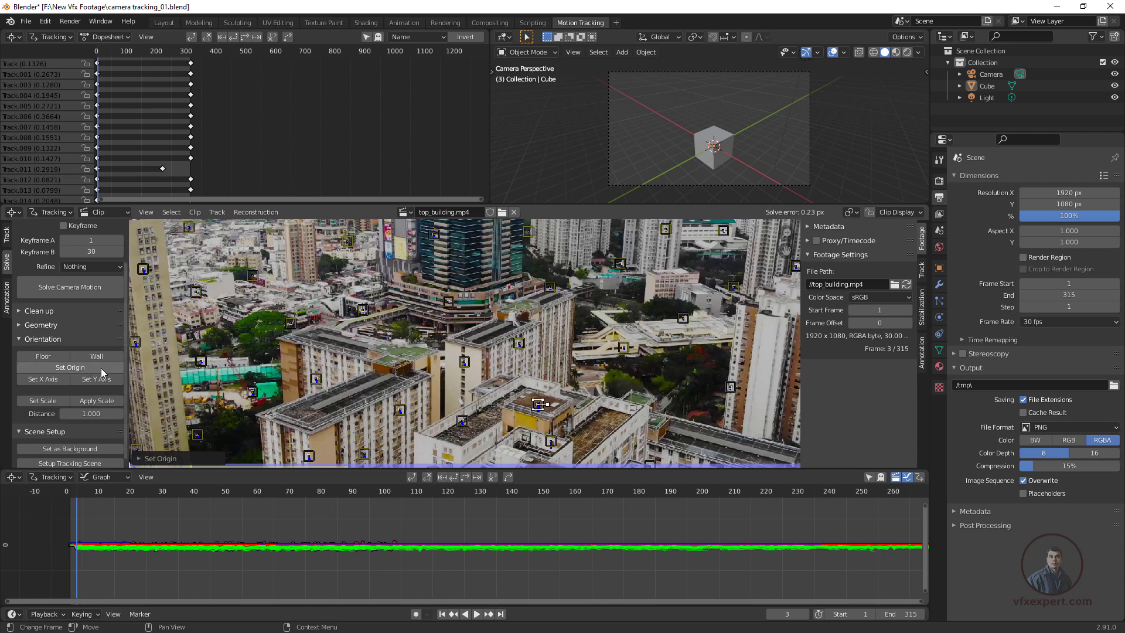
Step: Set the footage as the camera background and set up the tracking scene
scroll(96, 431, down, 1)
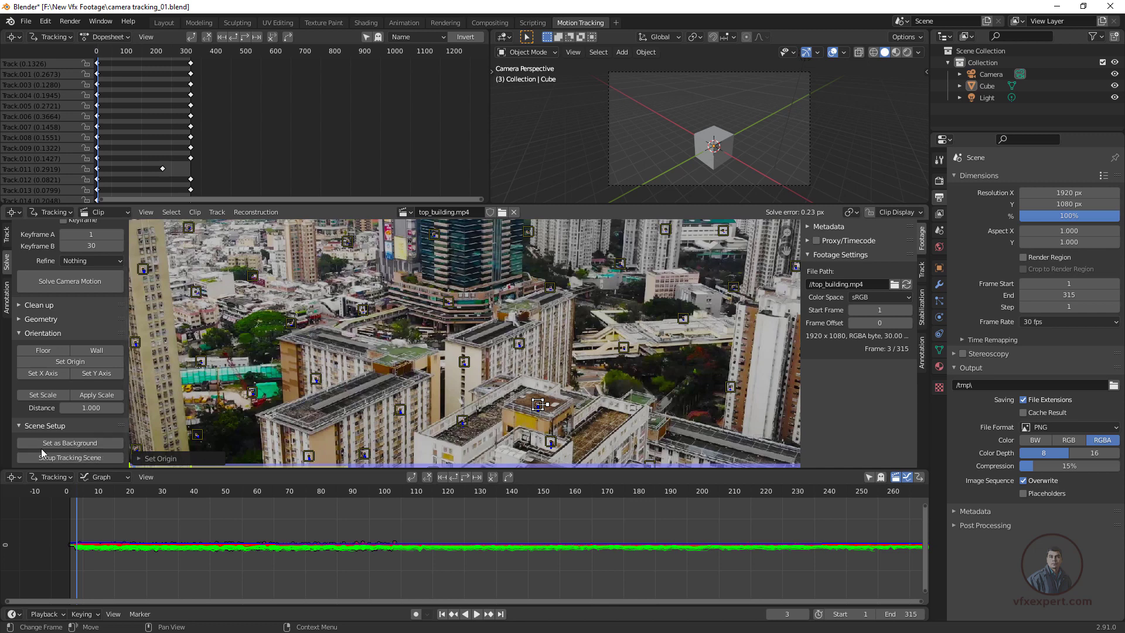
click(89, 444)
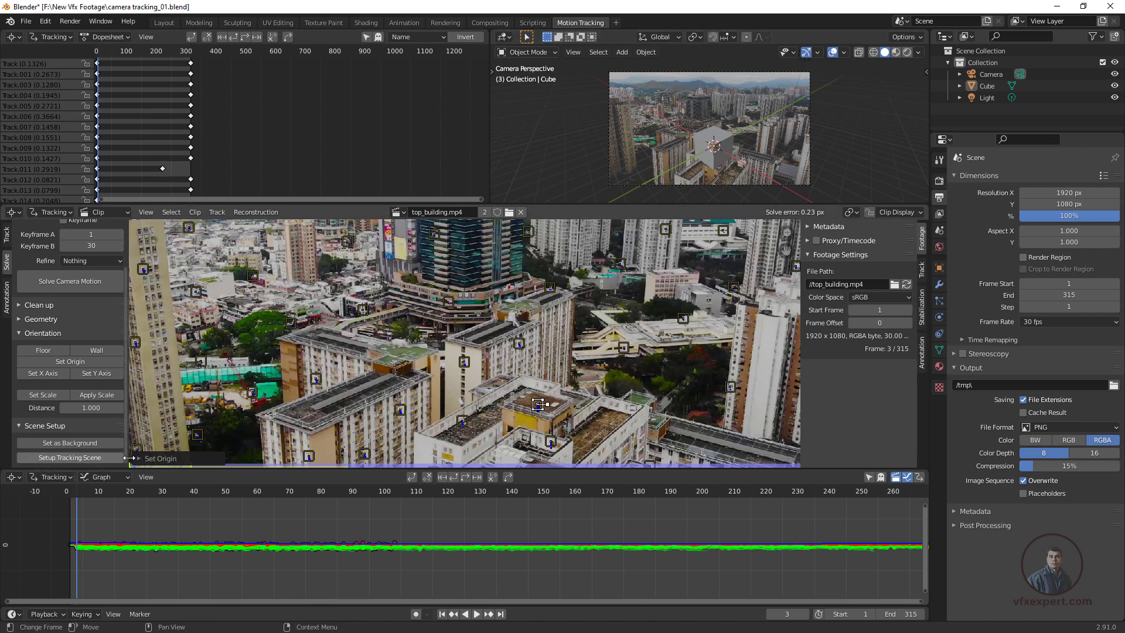
click(102, 458)
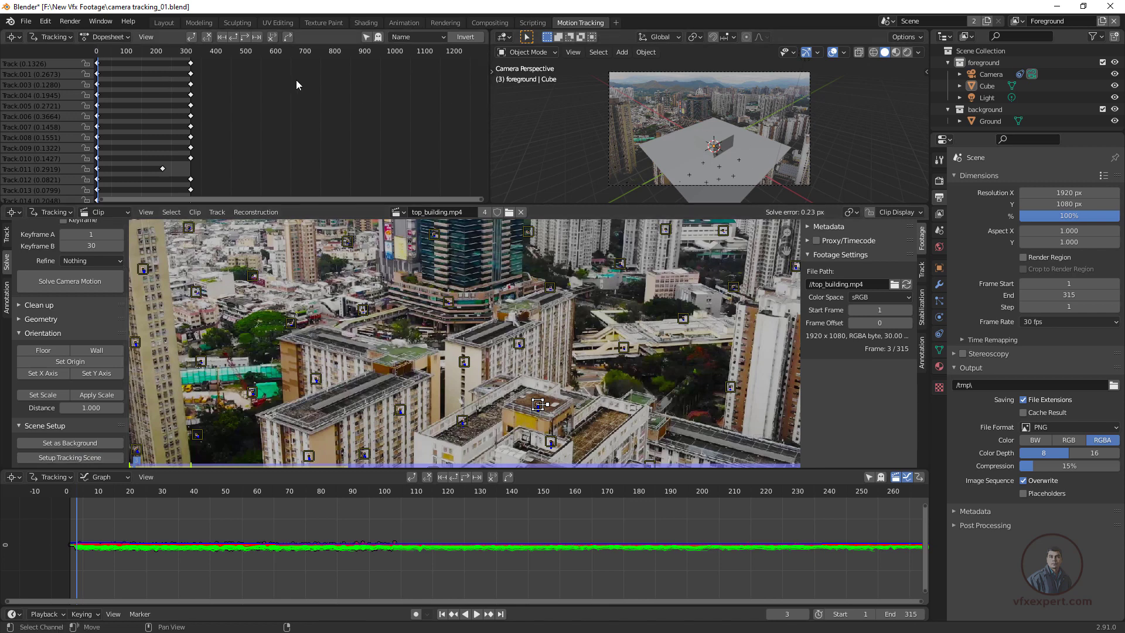
Step: Switch to the Layout workspace and view the scene through the tracked camera
click(171, 24)
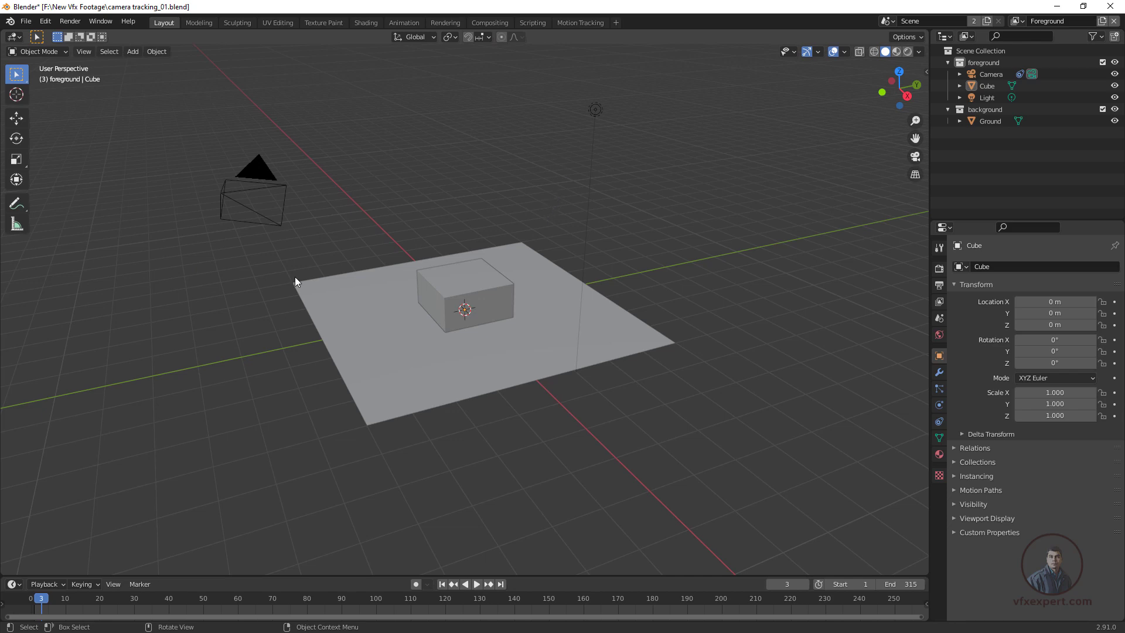
middle_drag(525, 434, 552, 455)
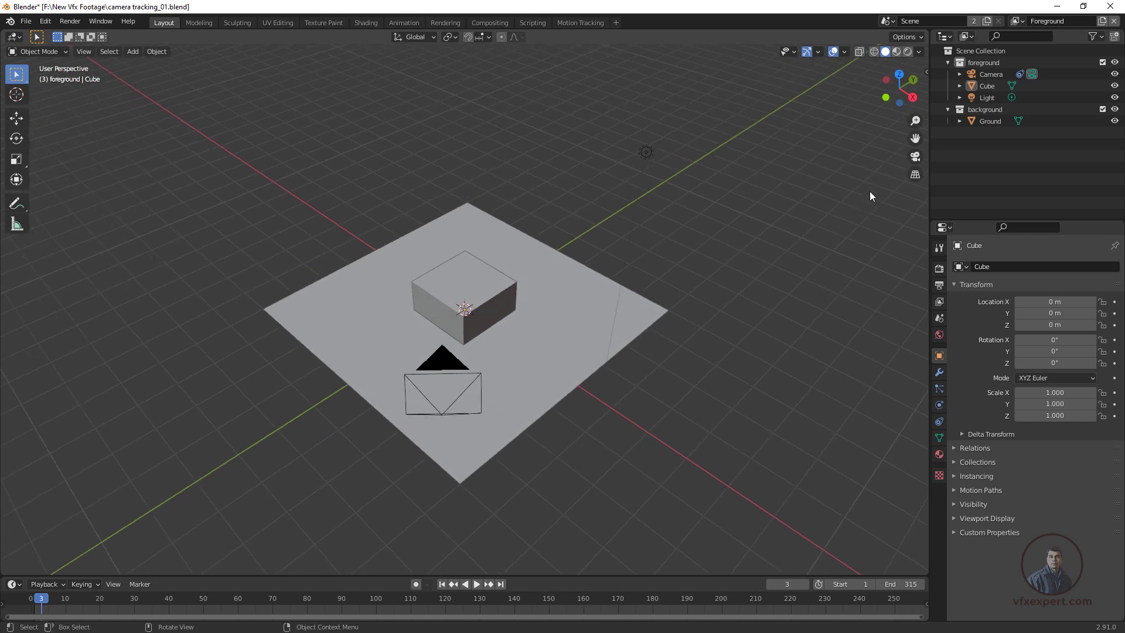
click(914, 157)
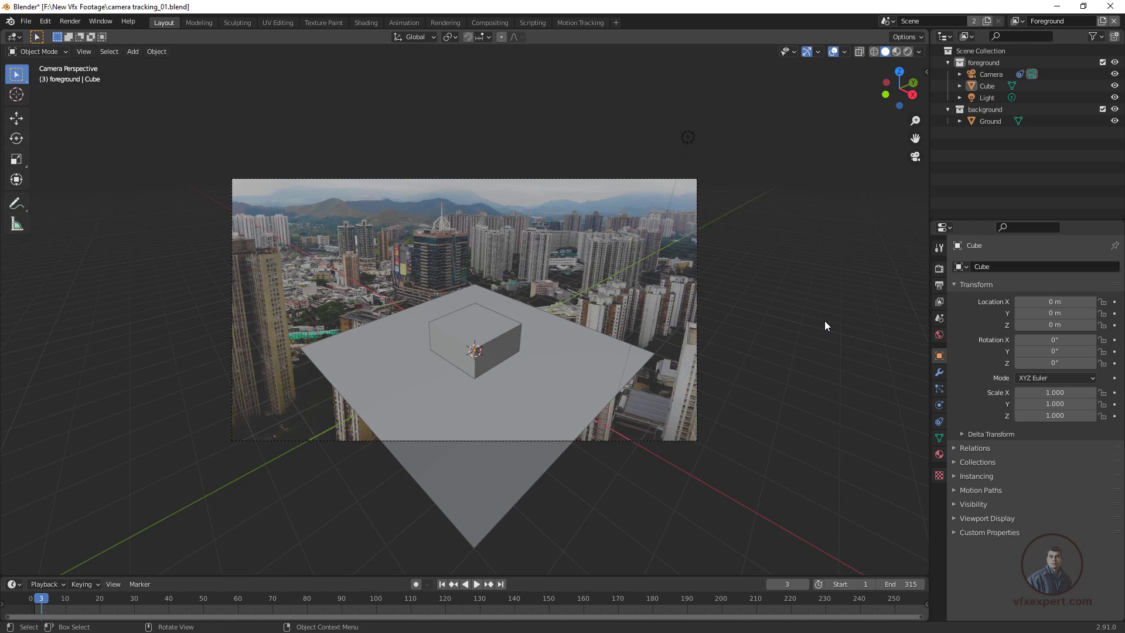
scroll(440, 262, up, 3)
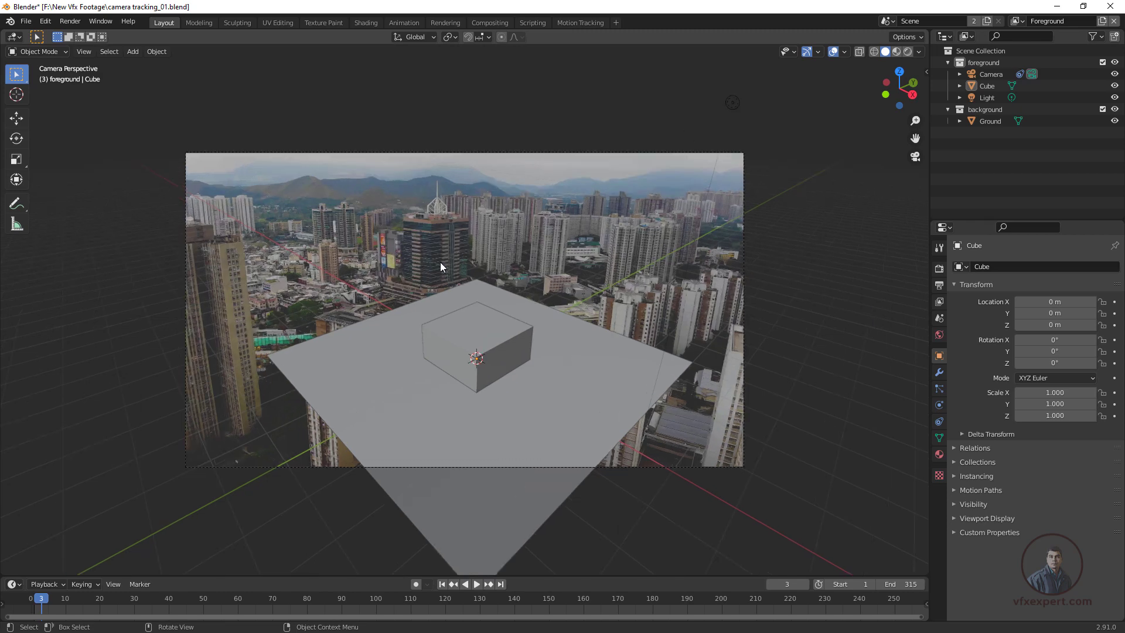
Step: Identify the ground plane and the cube by selecting each, clear the selection, and save the file
click(604, 410)
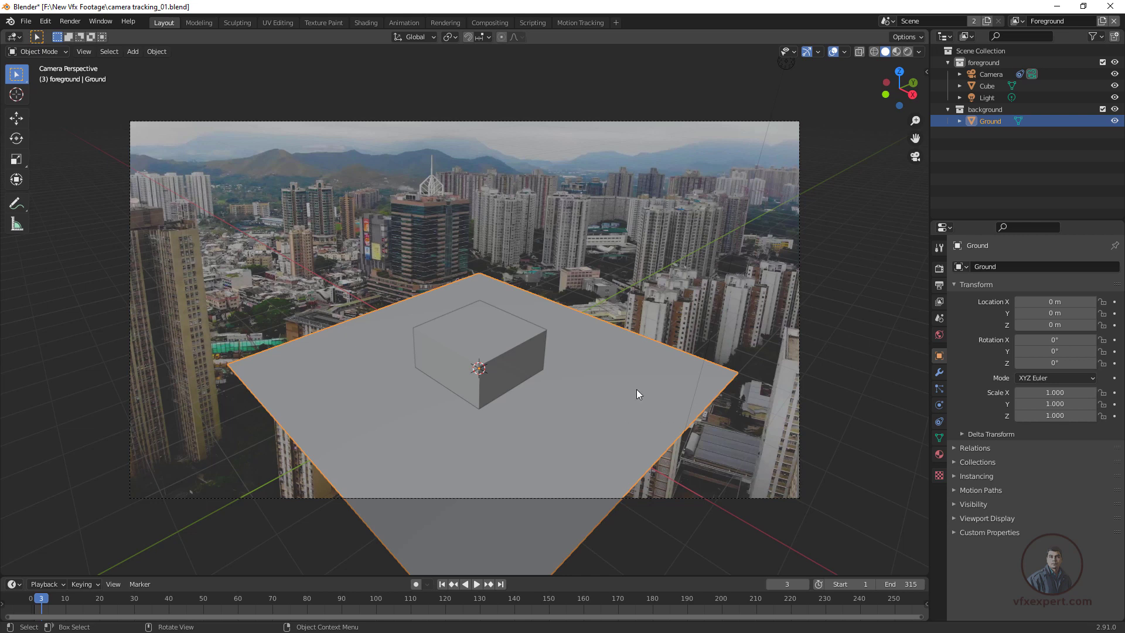
click(530, 363)
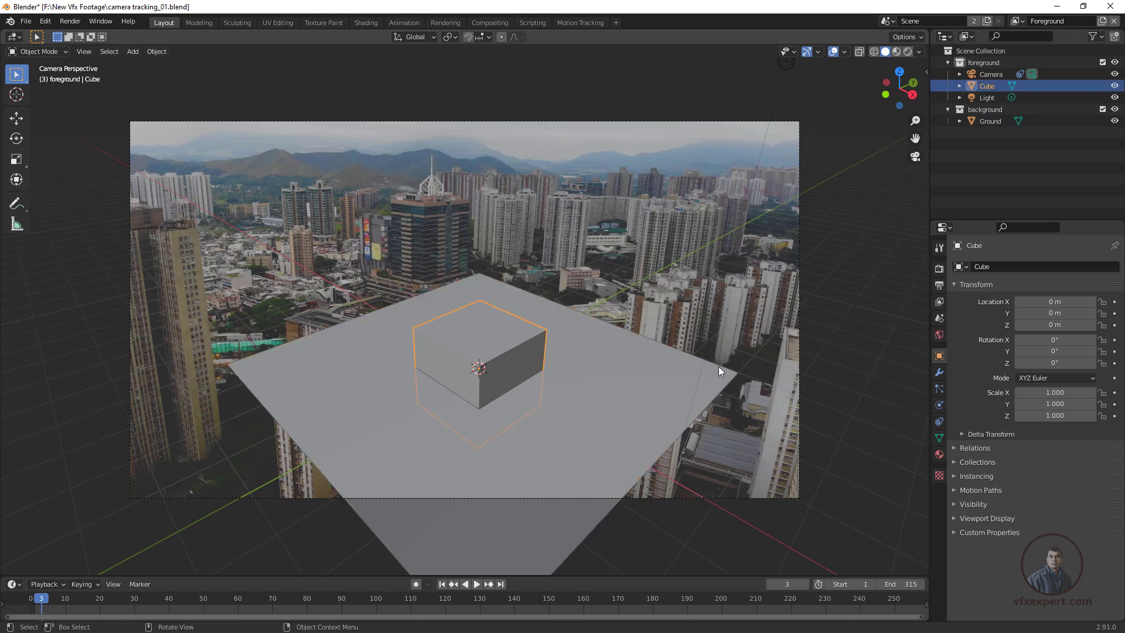
click(843, 267)
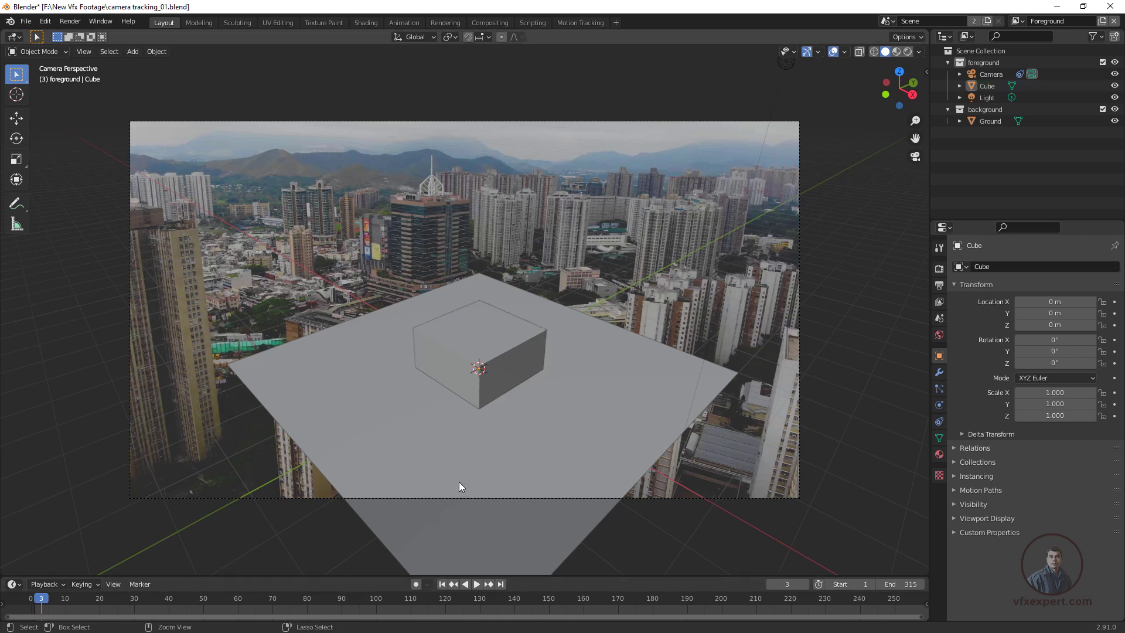
key(ctrl+s)
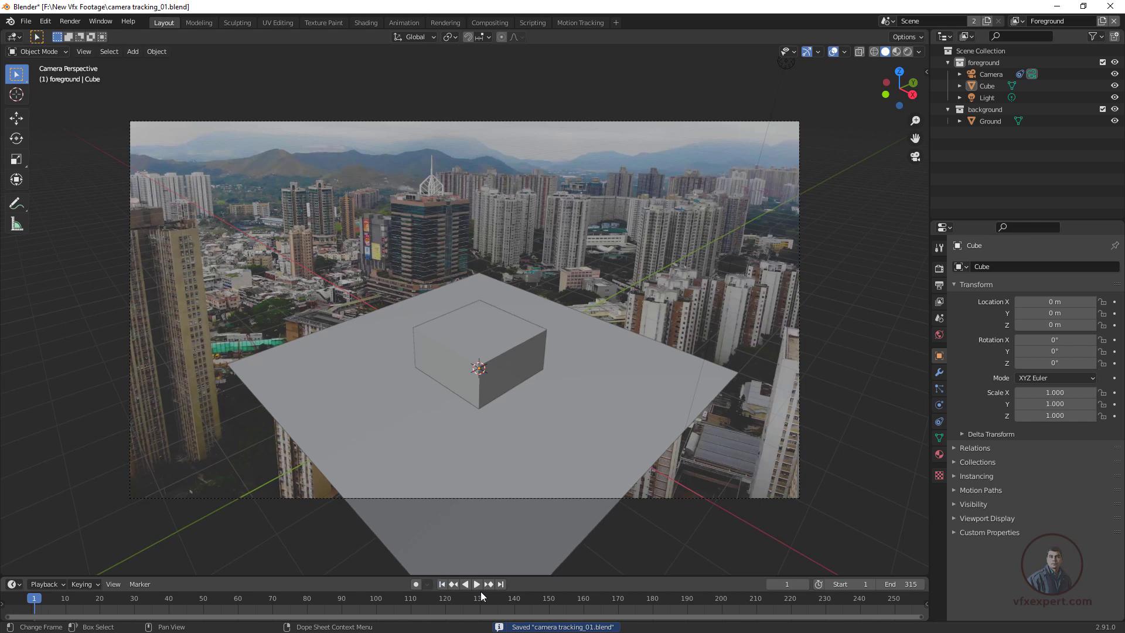
Step: Play the animation through the camera to check how the cube and ground follow the footage, and return to frame 3
click(476, 584)
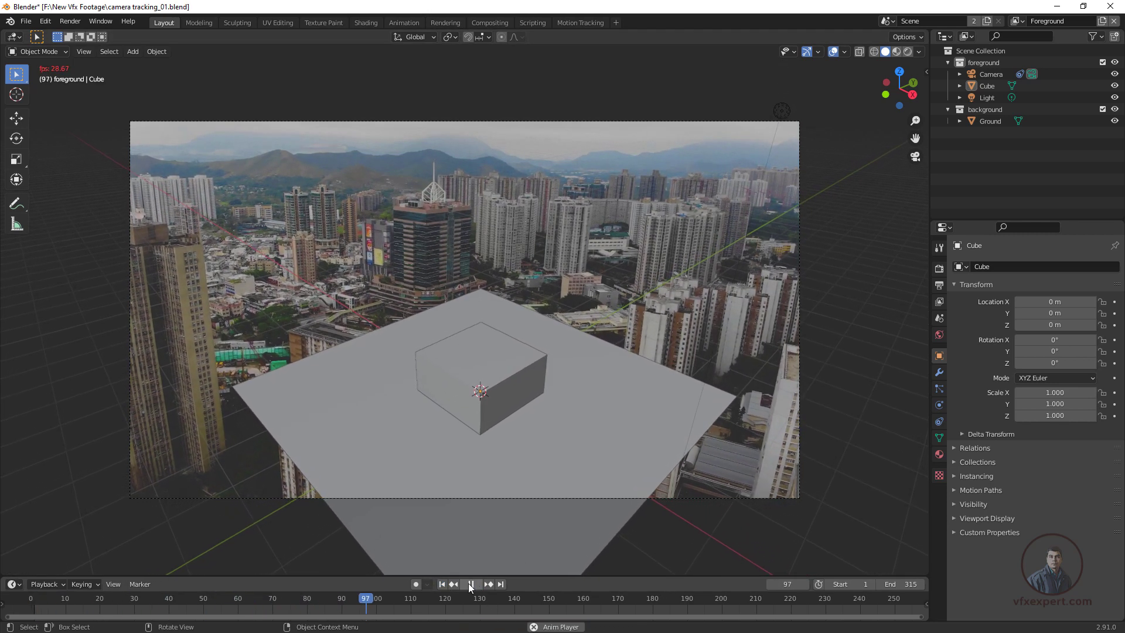
click(470, 584)
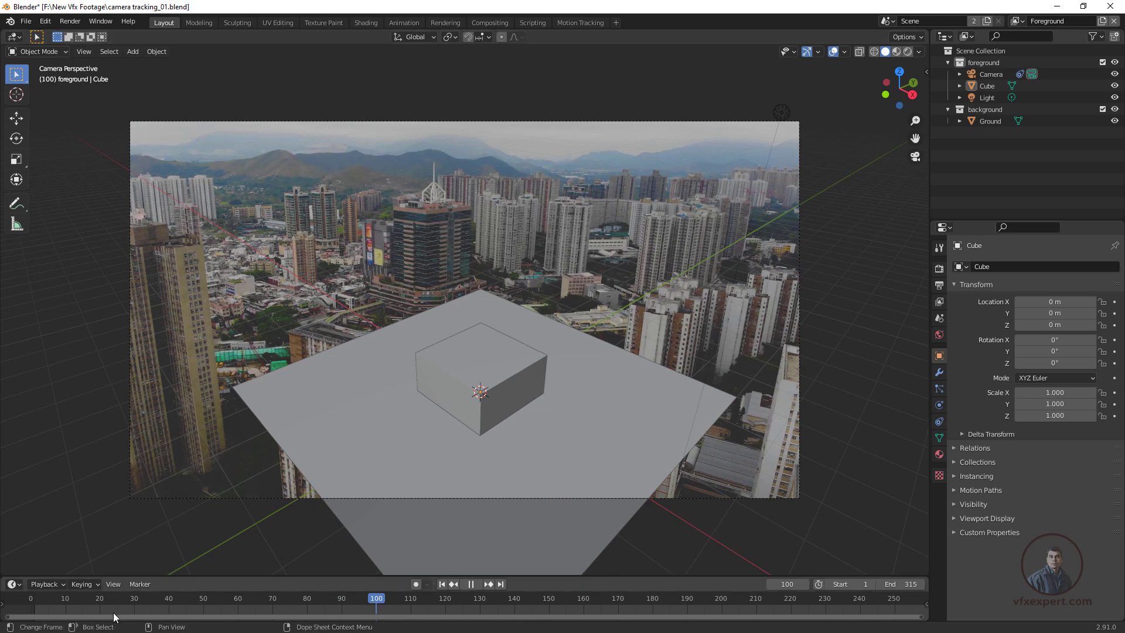
click(41, 610)
Step: Scale the ground plane down uniformly to about 0.45
click(642, 394)
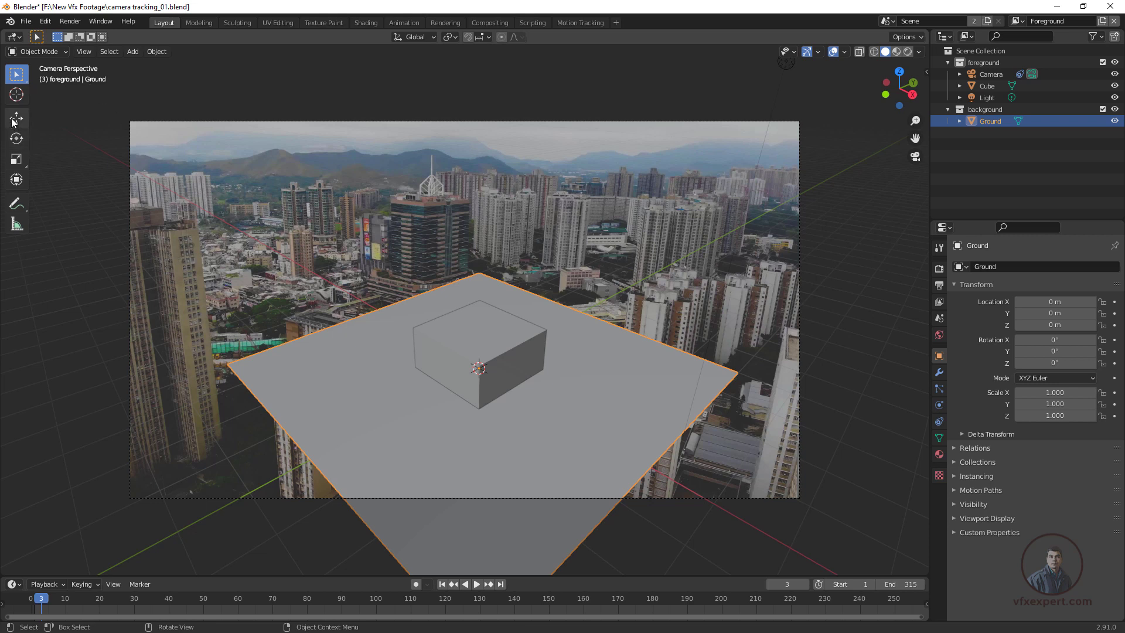
click(17, 161)
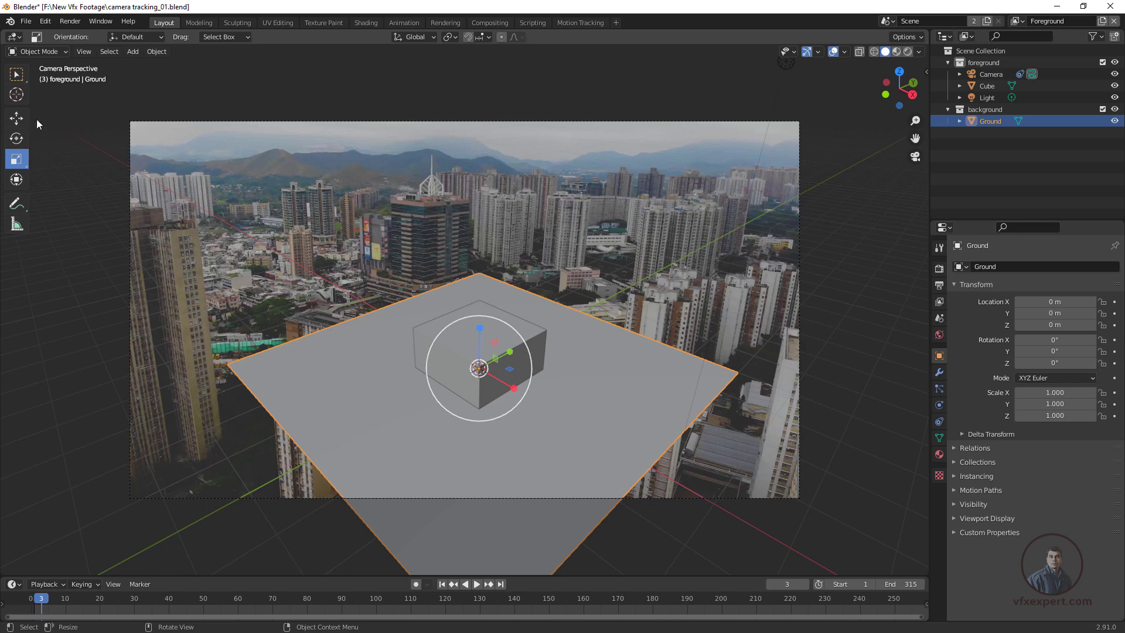
click(19, 76)
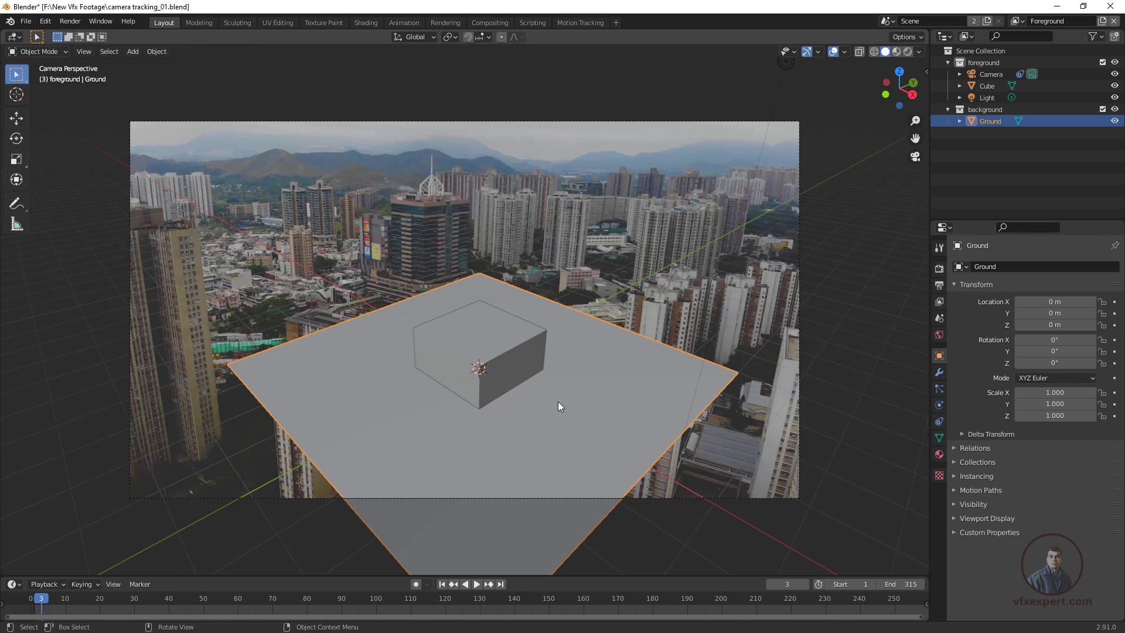
key(s)
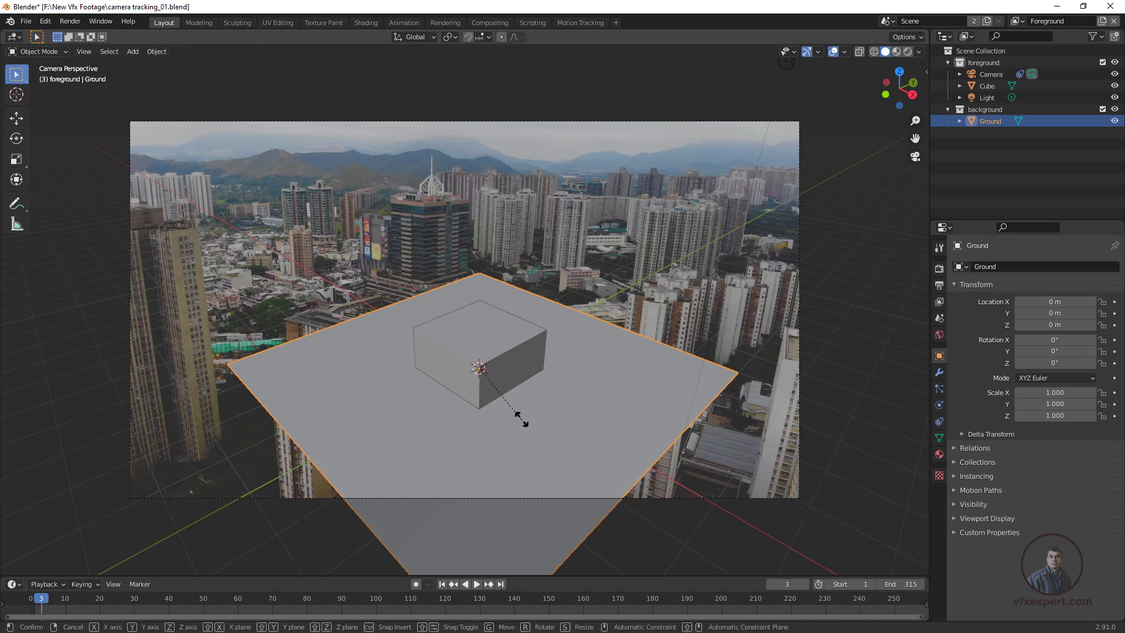
click(487, 396)
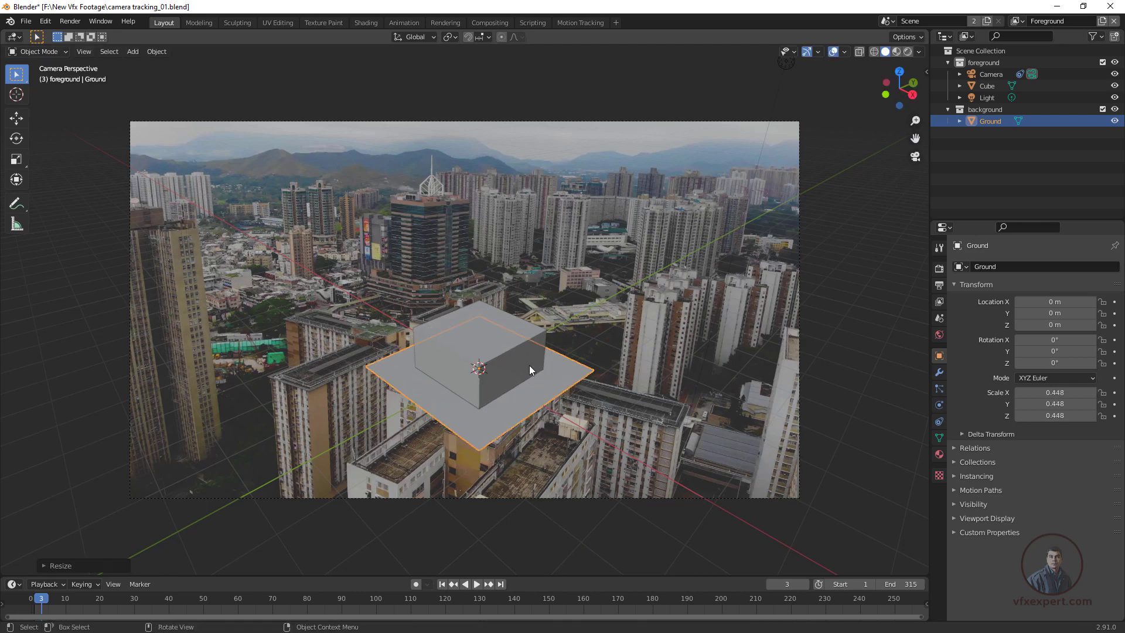
Step: Hide the cube and the ground plane in the viewport
click(512, 352)
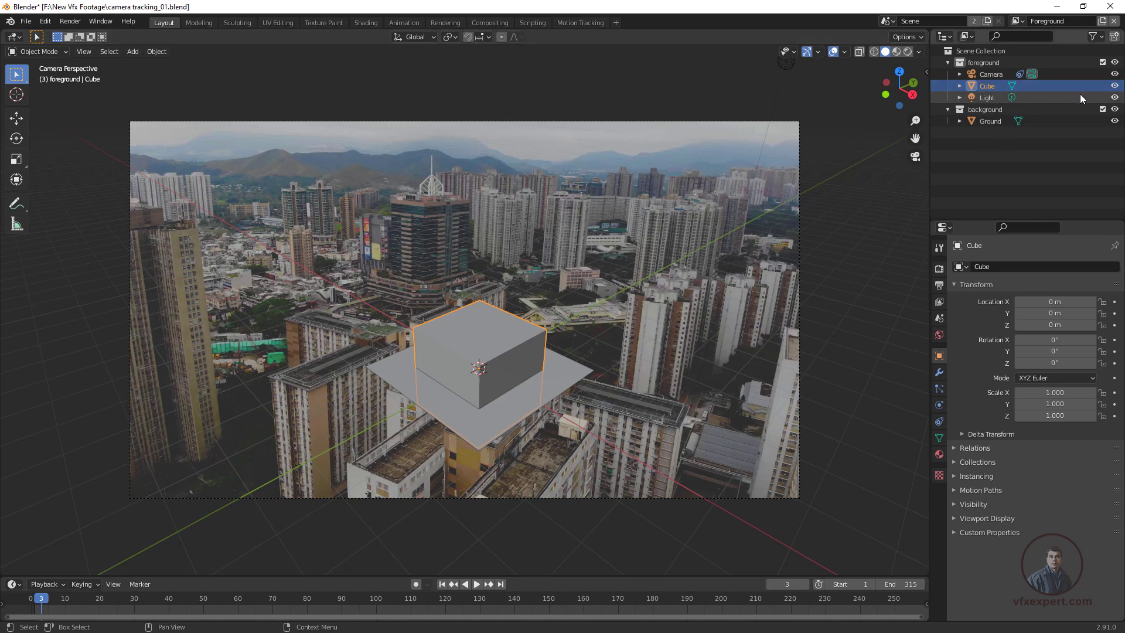
click(1114, 85)
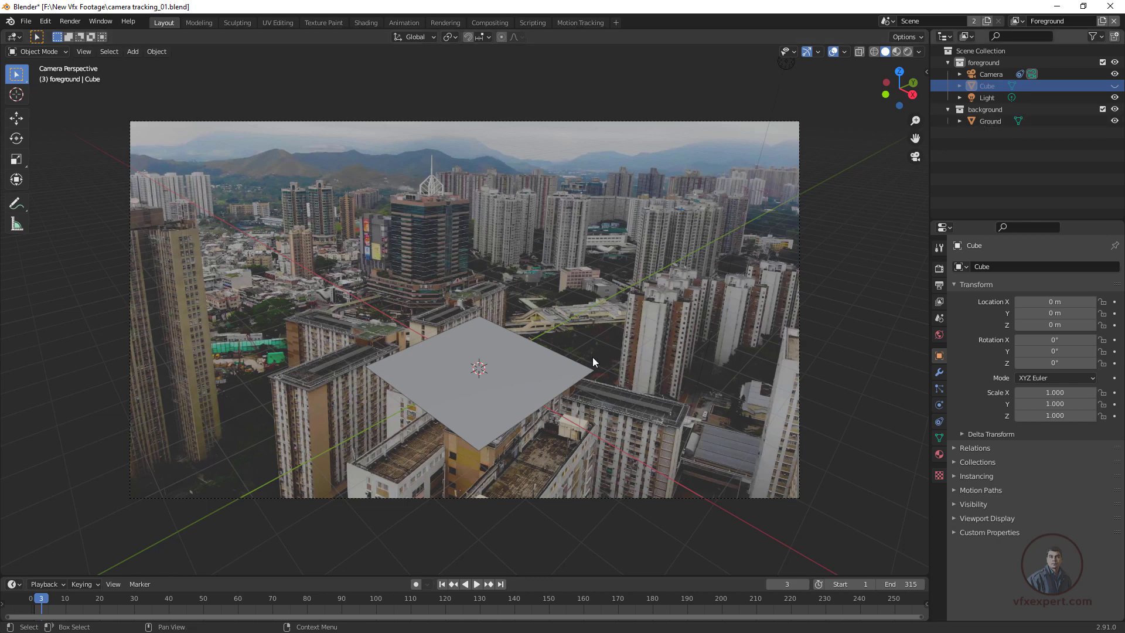
click(1114, 120)
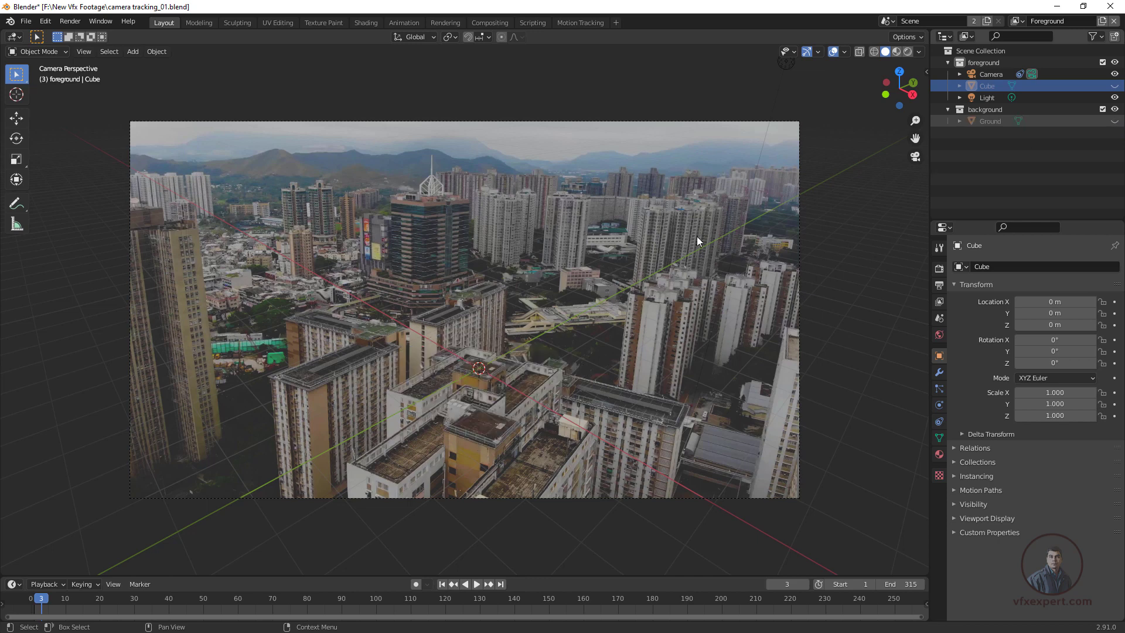
Step: Scrub through the timeline to check that the origin stays on the rooftop, and return to frame 0
scroll(487, 367, up, 4)
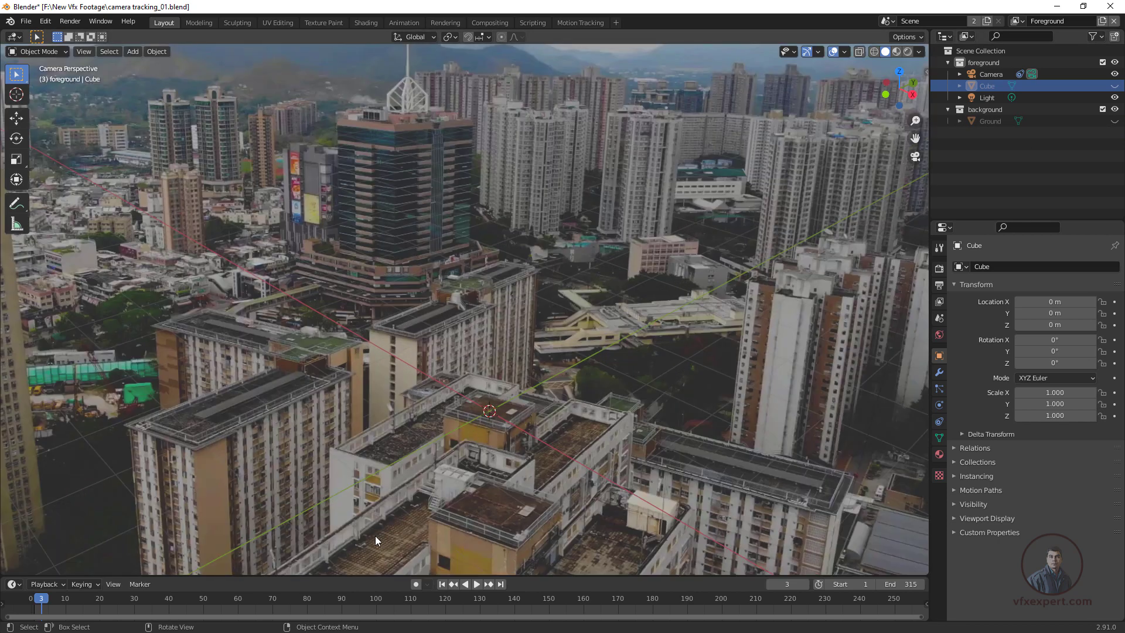
drag(166, 603, 656, 600)
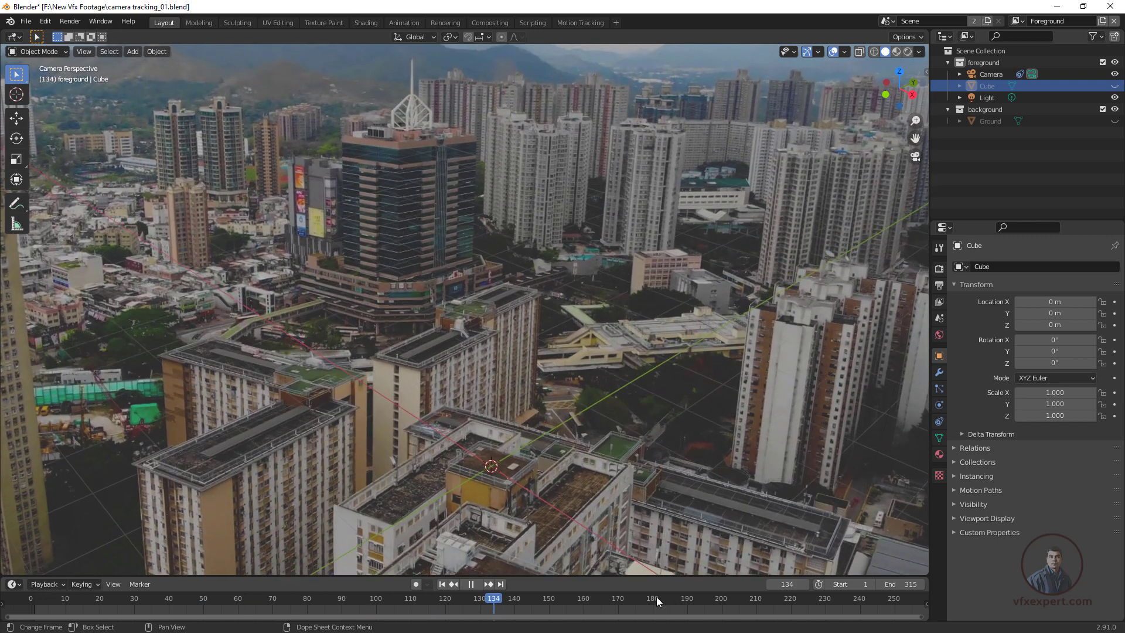
drag(490, 596, 15, 606)
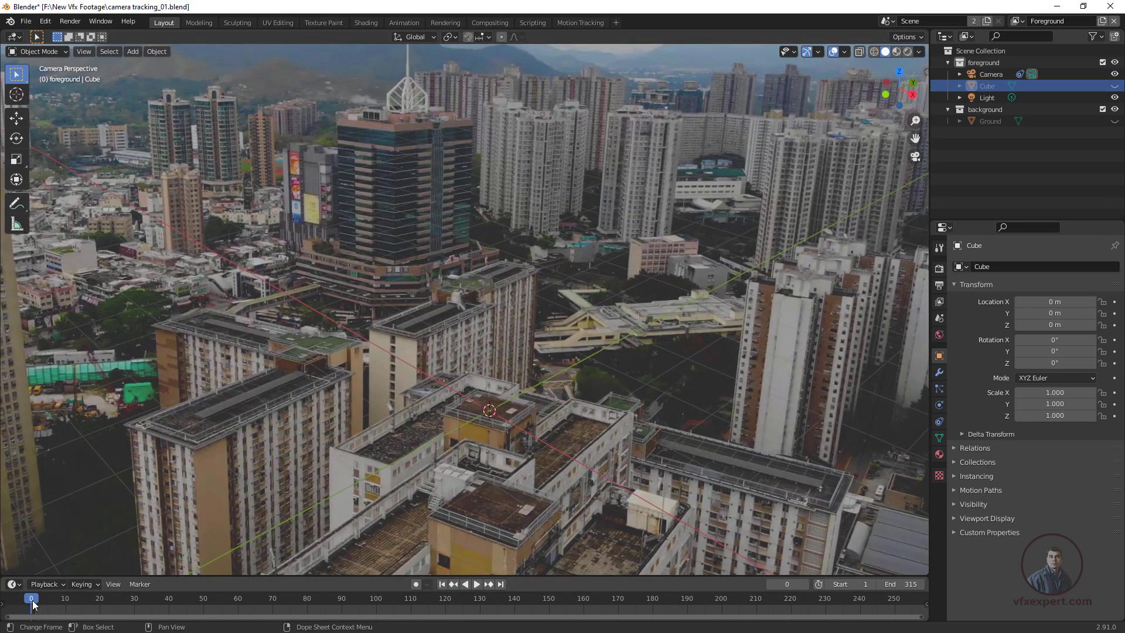
drag(113, 602, 17, 606)
Step: Select the camera, collapse the foreground collection, and save the file
click(986, 76)
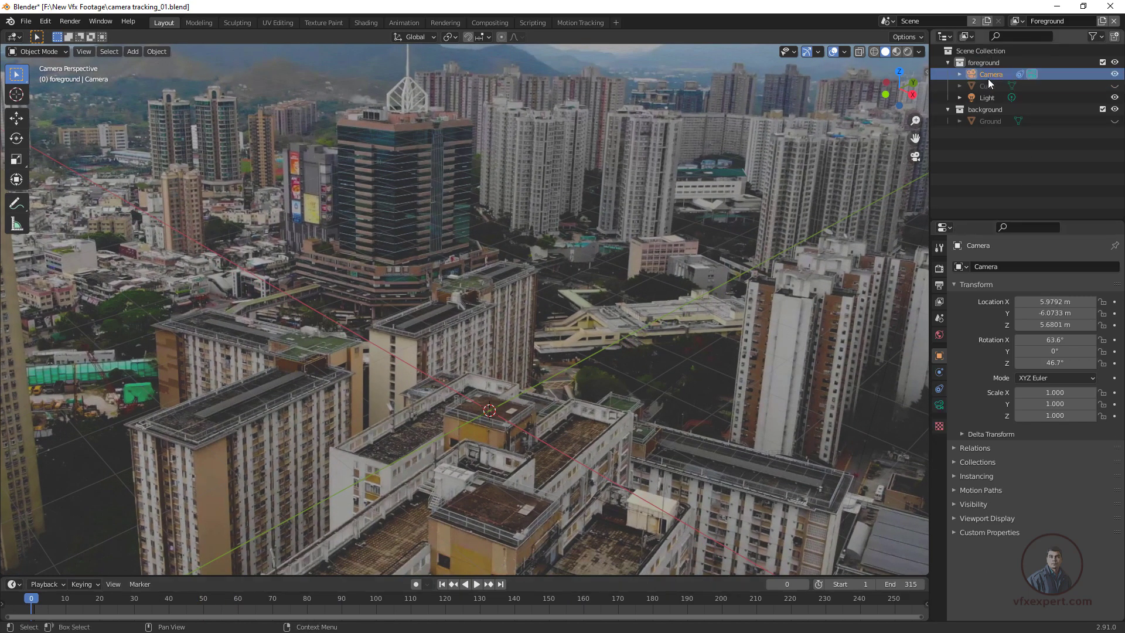
click(948, 62)
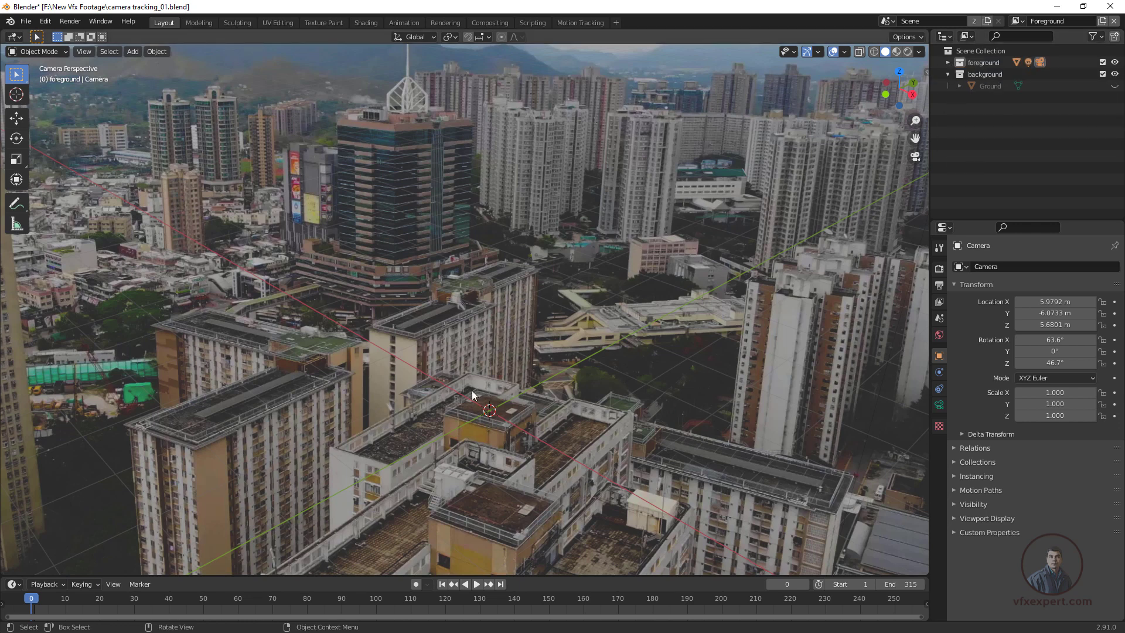
key(ctrl+s)
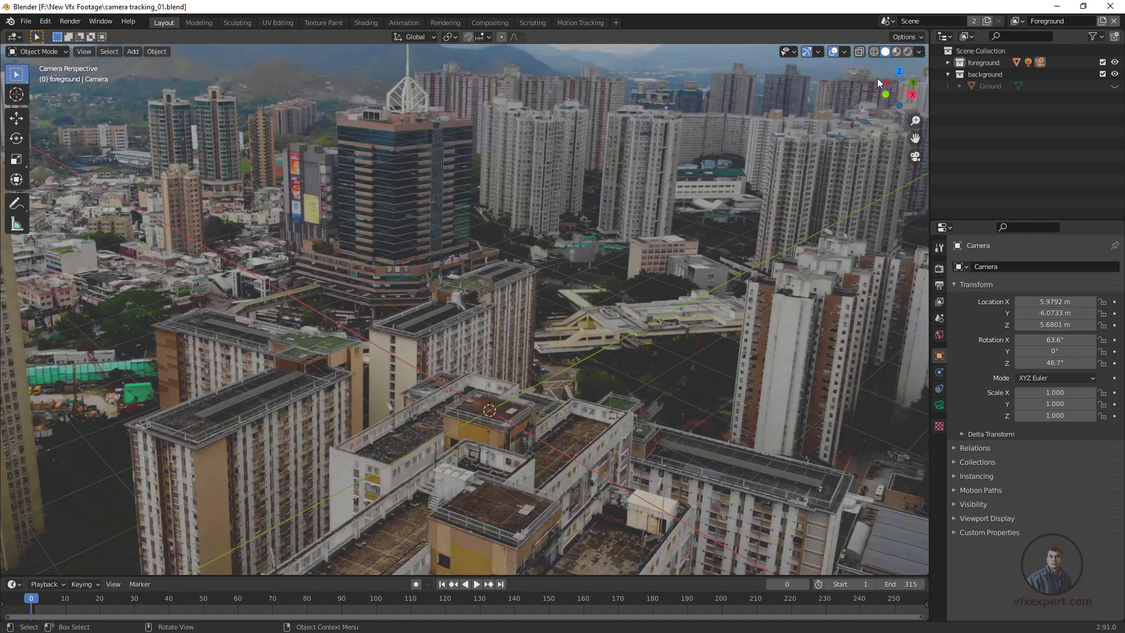
Step: Enable the Motion Tracking overlay in the viewport and play the footage to check the track markers
click(843, 51)
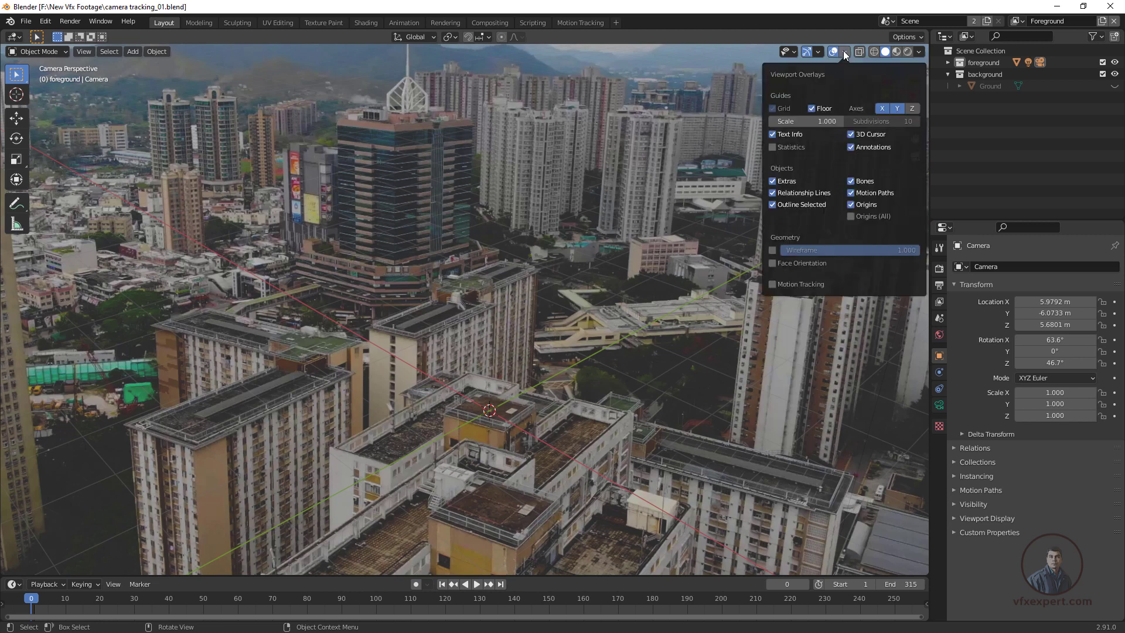
click(773, 284)
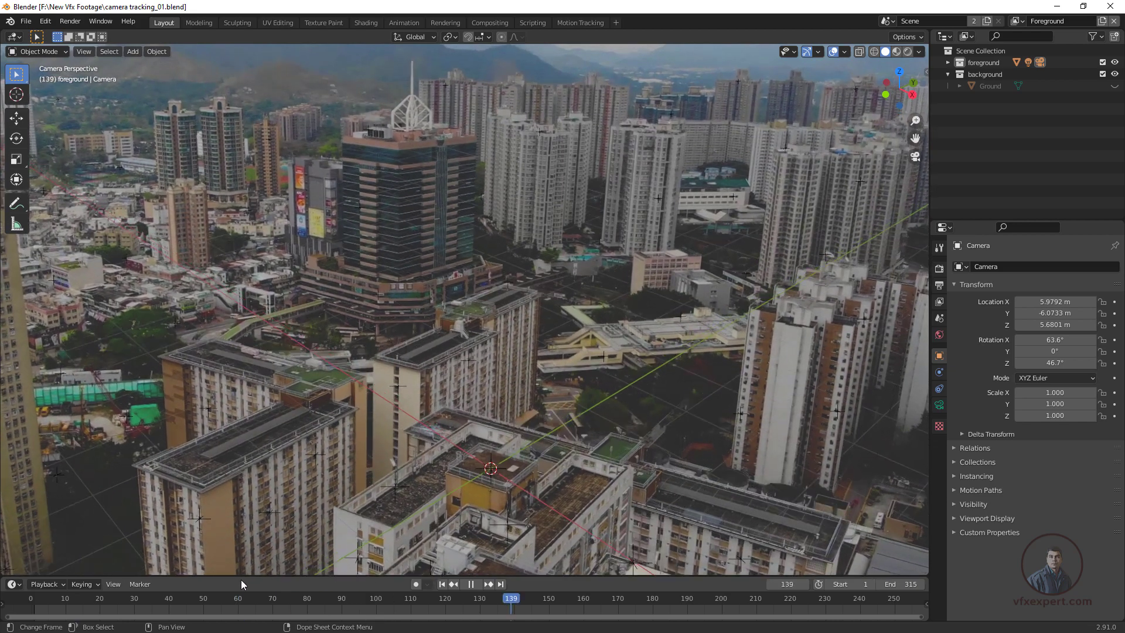
key(Escape)
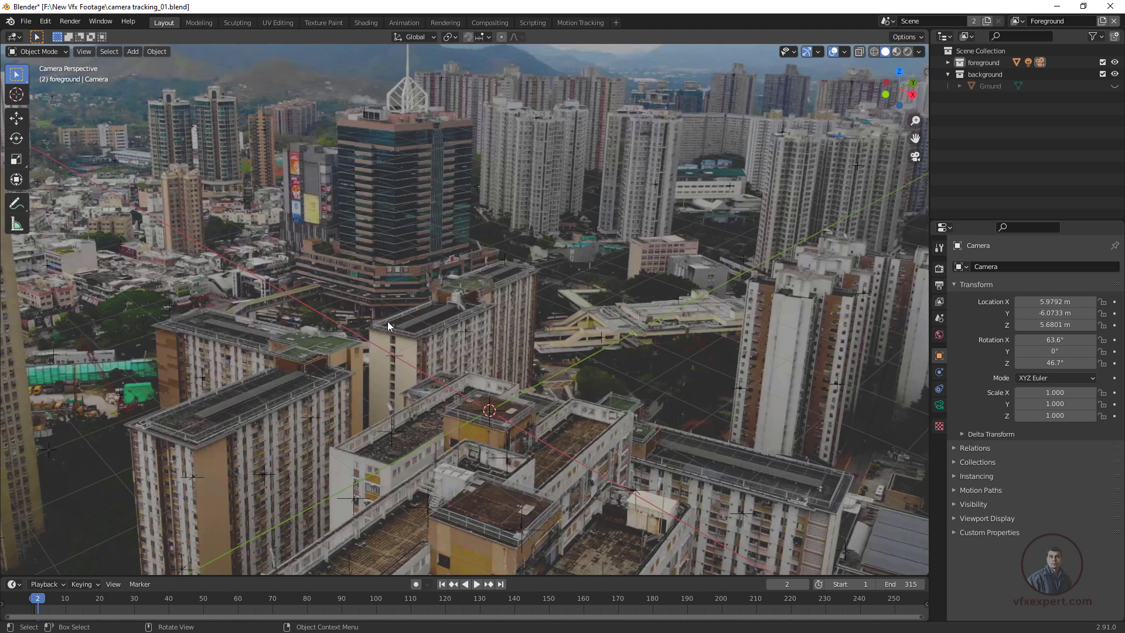
Step: Import the flowerpot.fbx model from the New Vfx Footage folder as FBX with the default options
click(25, 21)
mouse_move(63, 180)
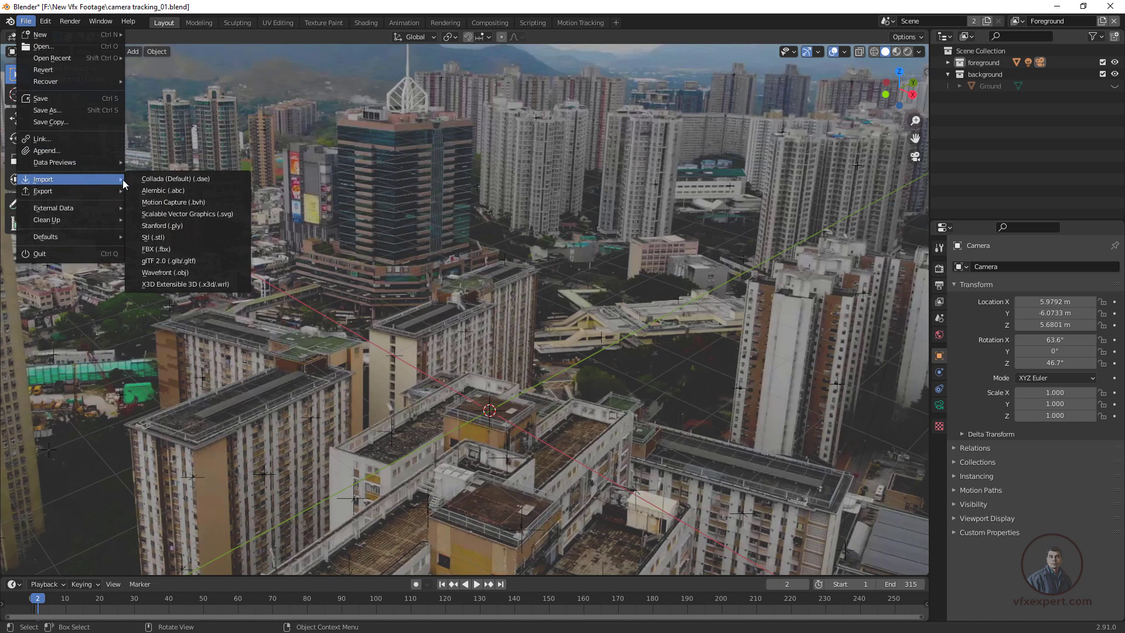
click(170, 250)
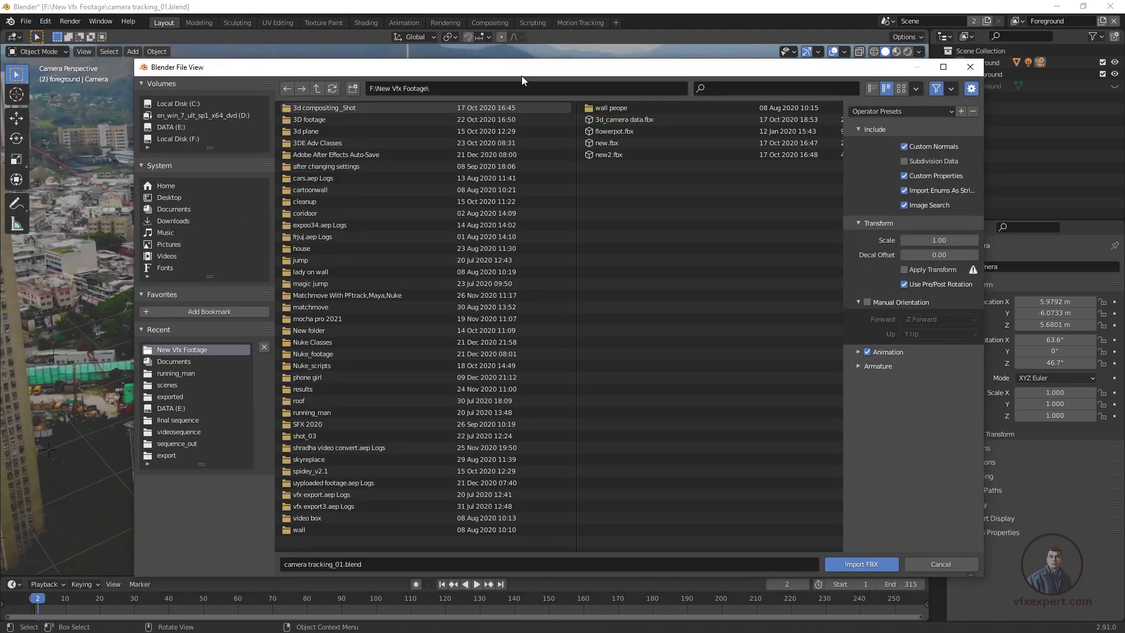
click(624, 147)
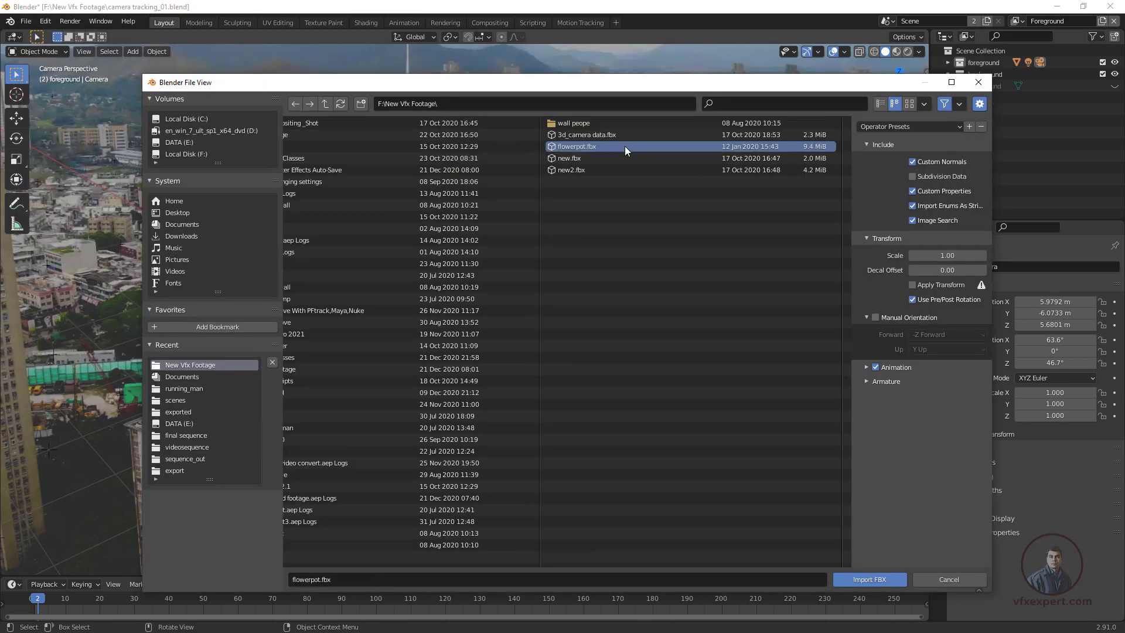
click(879, 580)
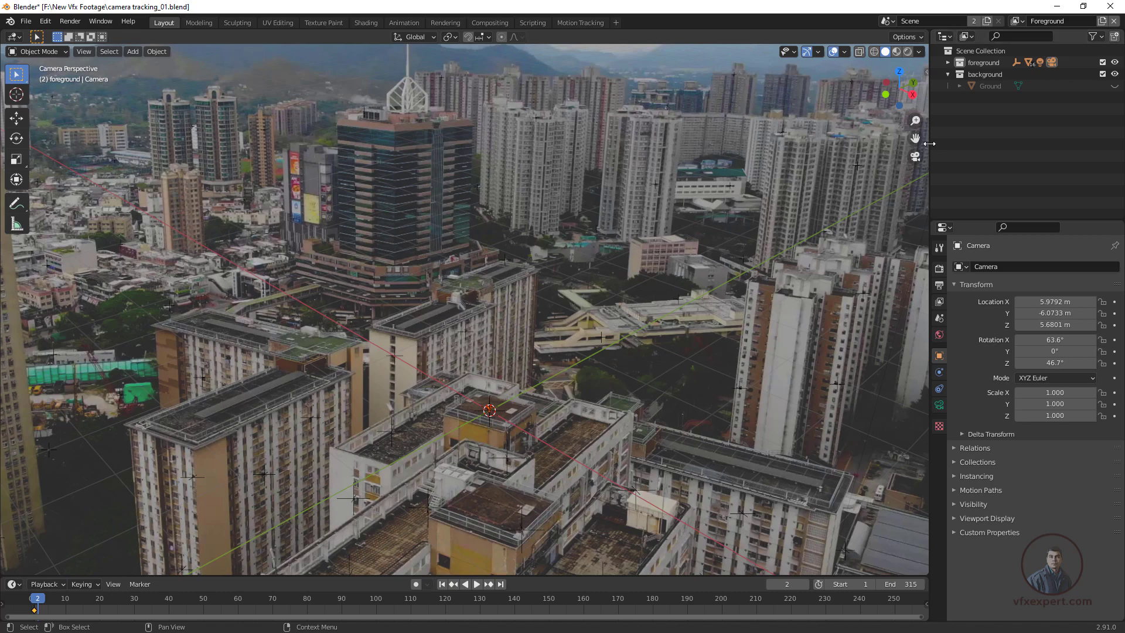
Step: Widen the outliner area and expand the foreground and background collections to list their objects
drag(930, 144, 863, 111)
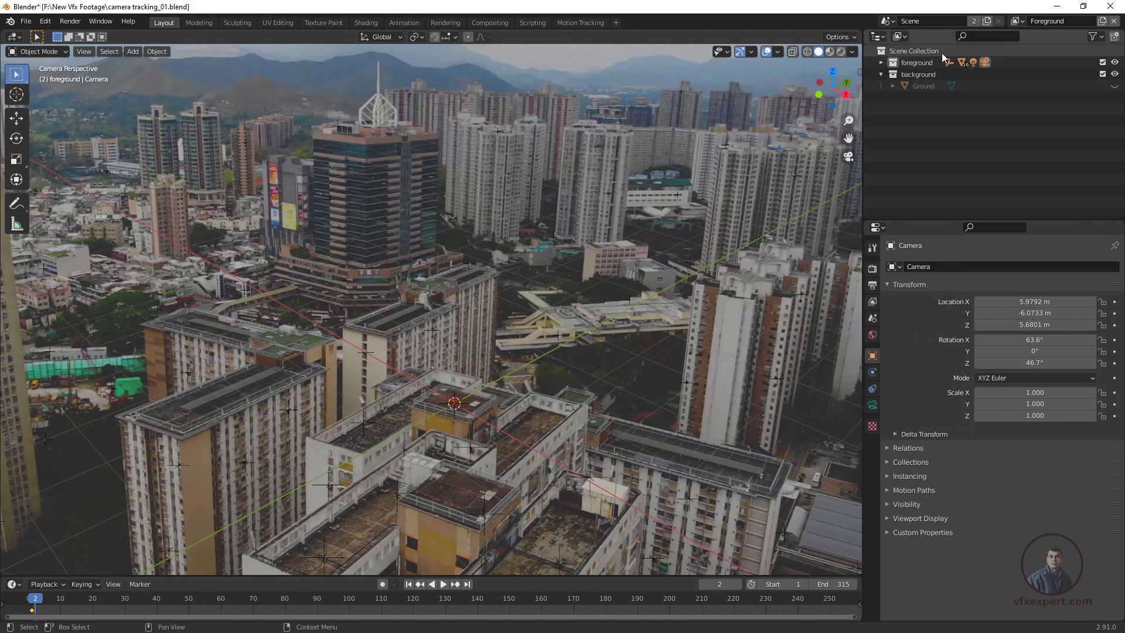
click(881, 74)
click(880, 62)
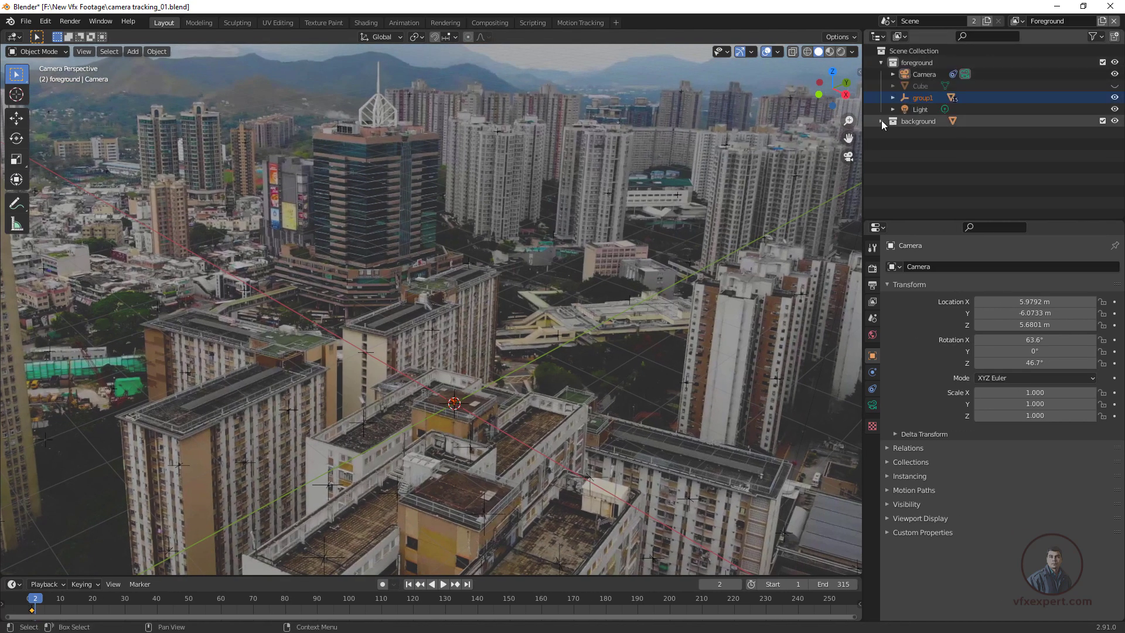
click(881, 121)
Step: Scale the imported flowerpot object group1 up uniformly to about 0.017 on all axes and deselect it
click(922, 97)
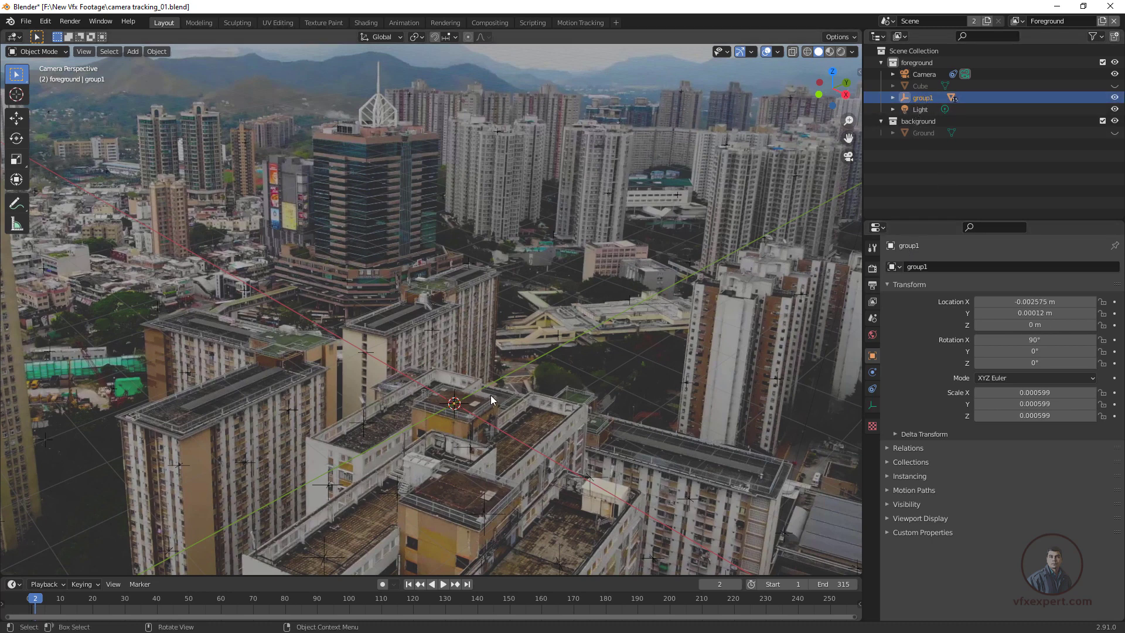
key(s)
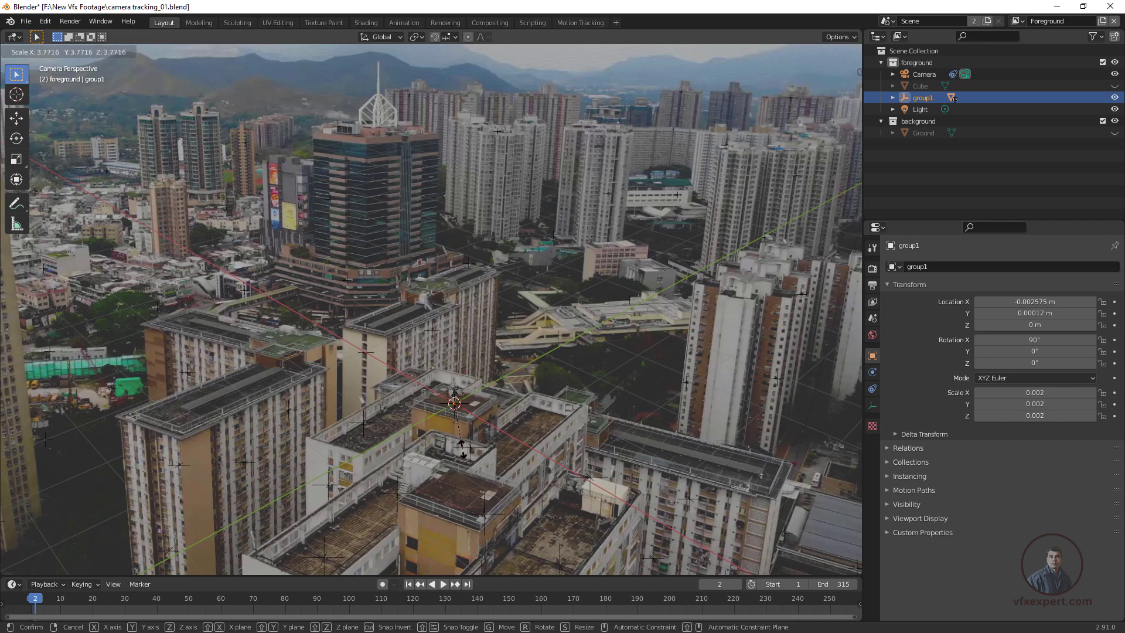
click(518, 167)
key(s)
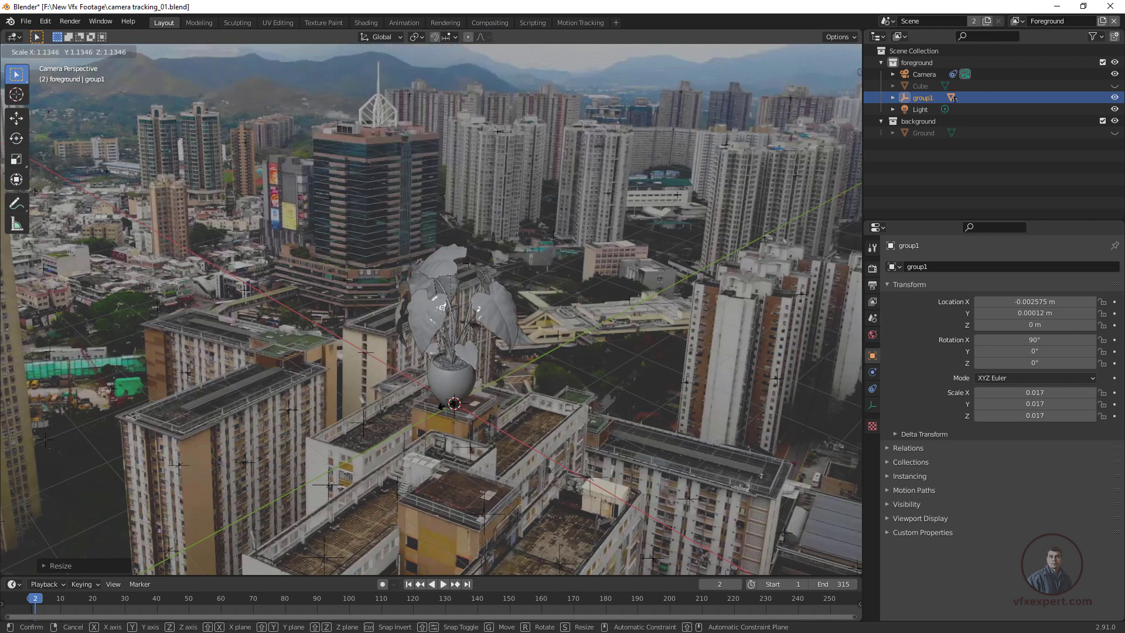
click(440, 406)
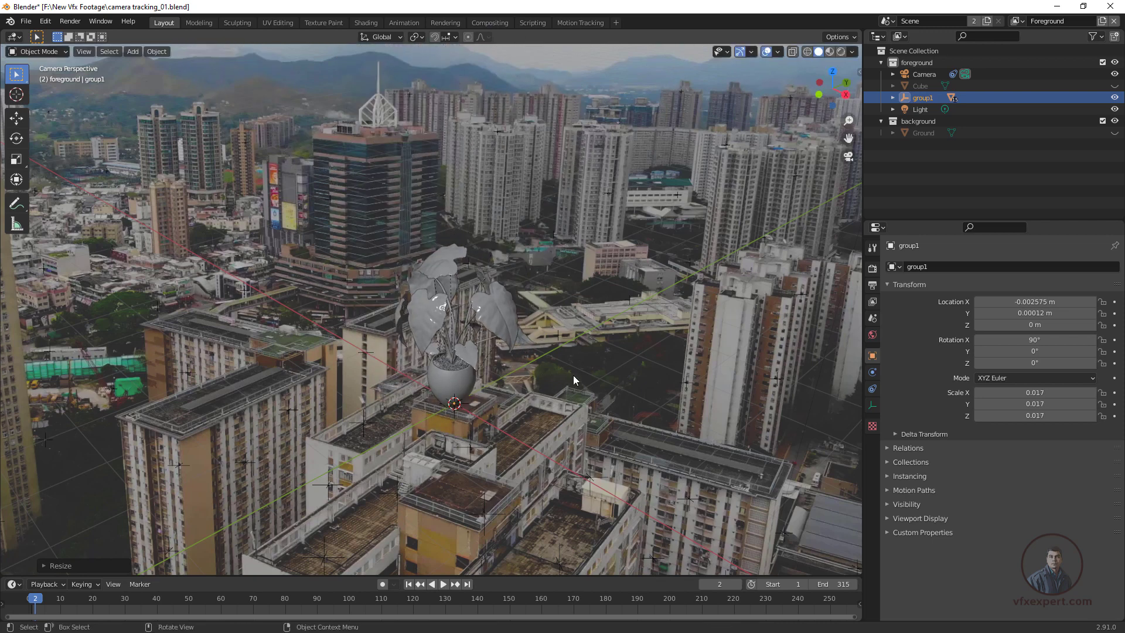
click(684, 168)
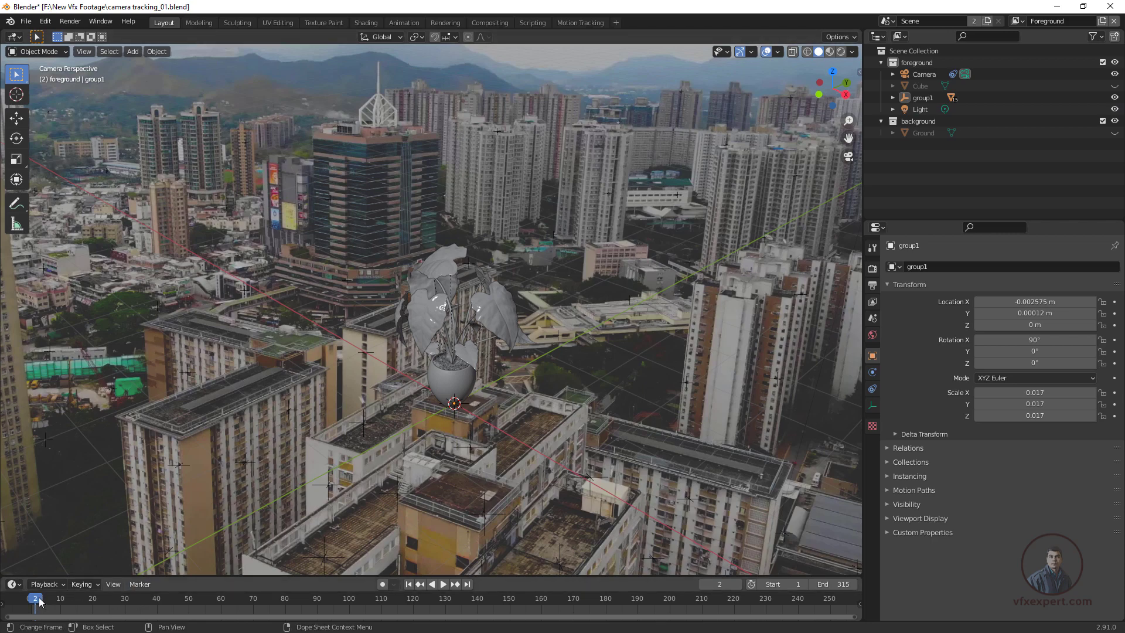
Step: Play the animation to check that the flowerpot sticks to the rooftop, and save the file
key(space)
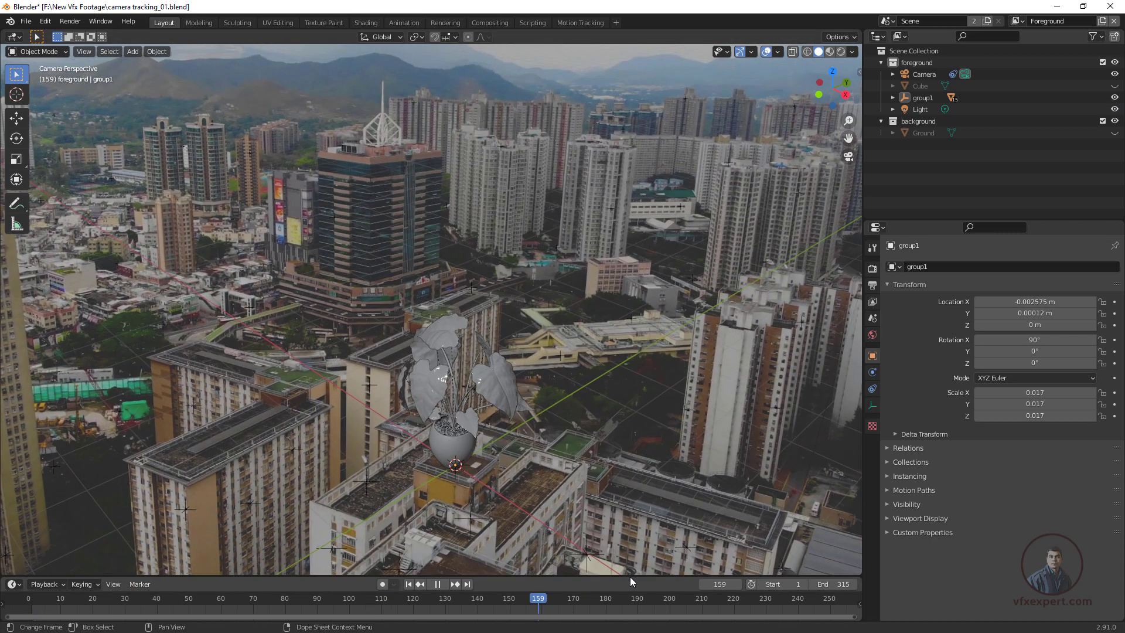
key(Escape)
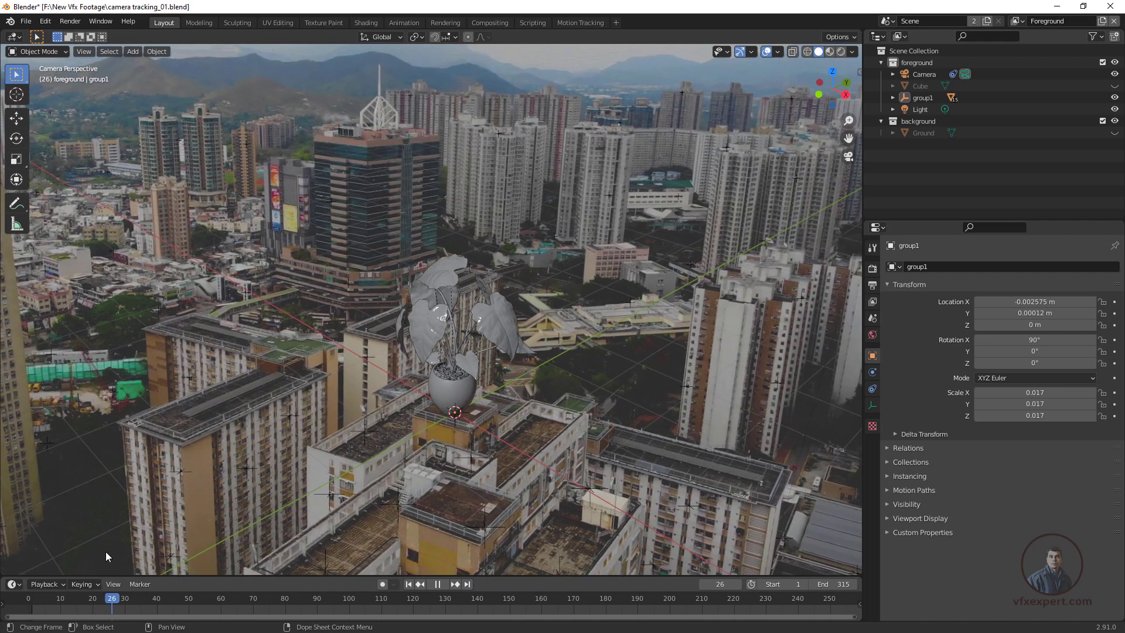
key(ctrl+s)
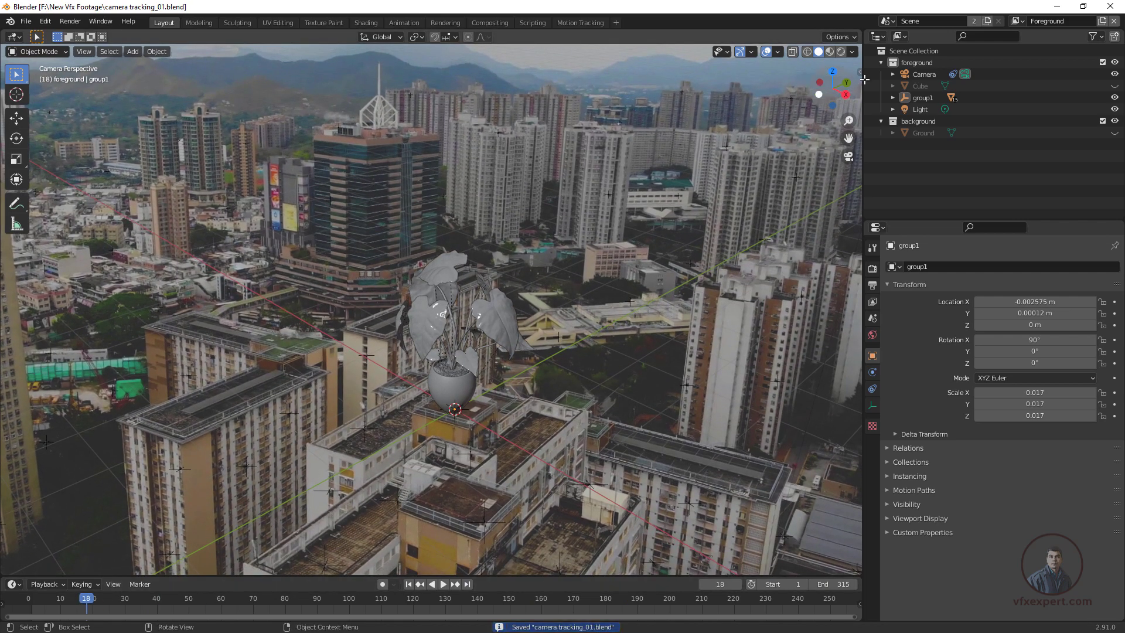
Step: Turn off the floor grid, the X and Y axes, the 3D cursor and the origins in the viewport overlays
click(777, 52)
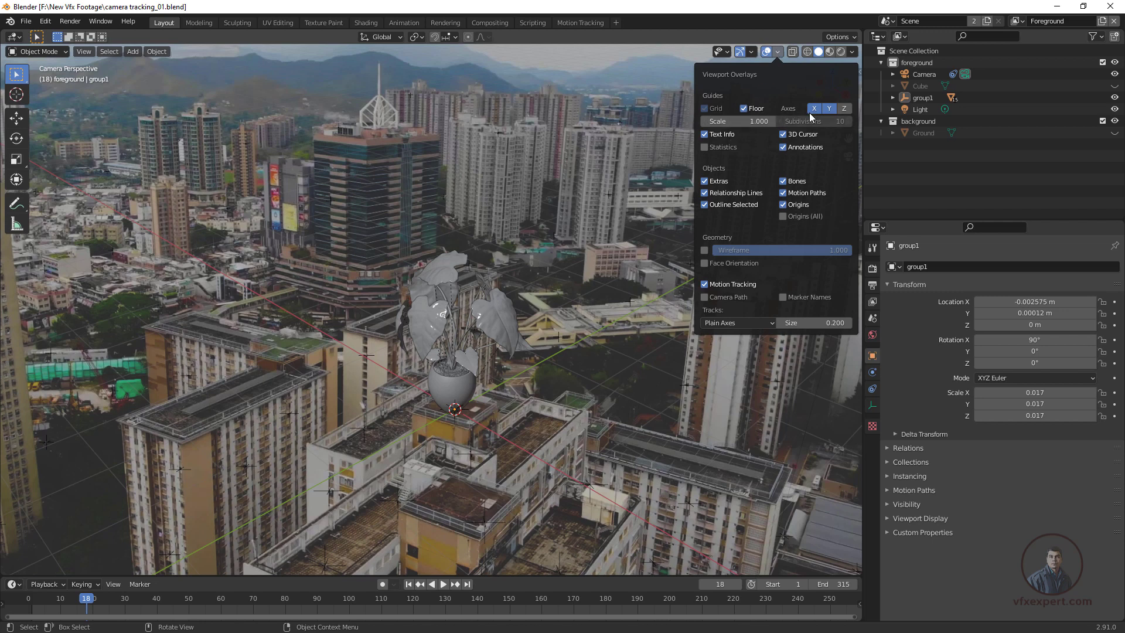
click(744, 108)
click(814, 109)
click(828, 109)
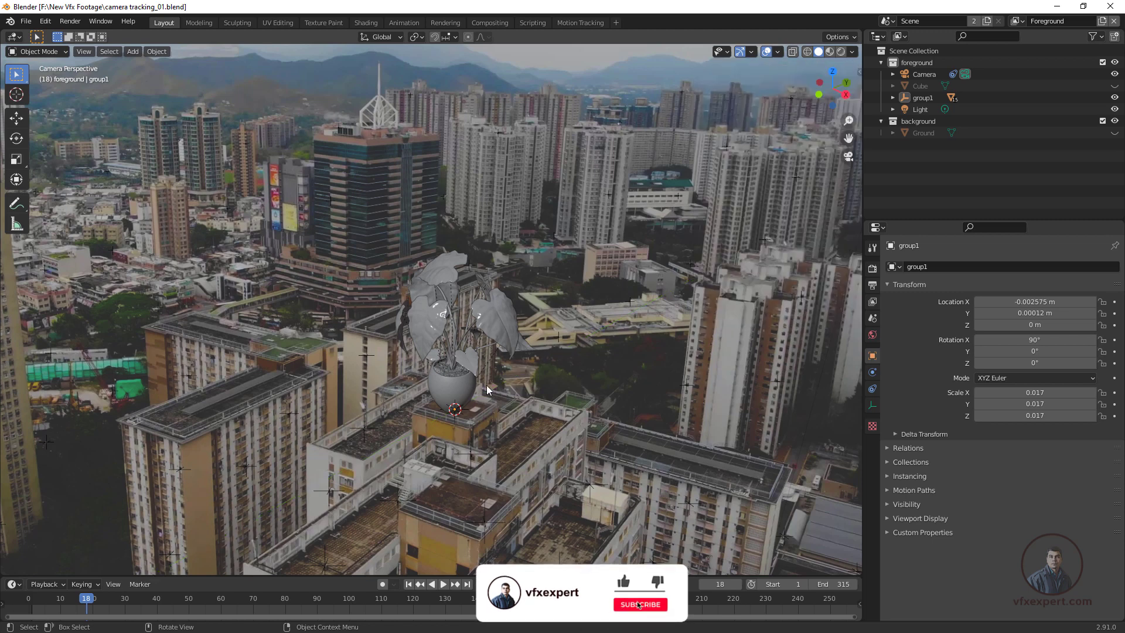
click(777, 52)
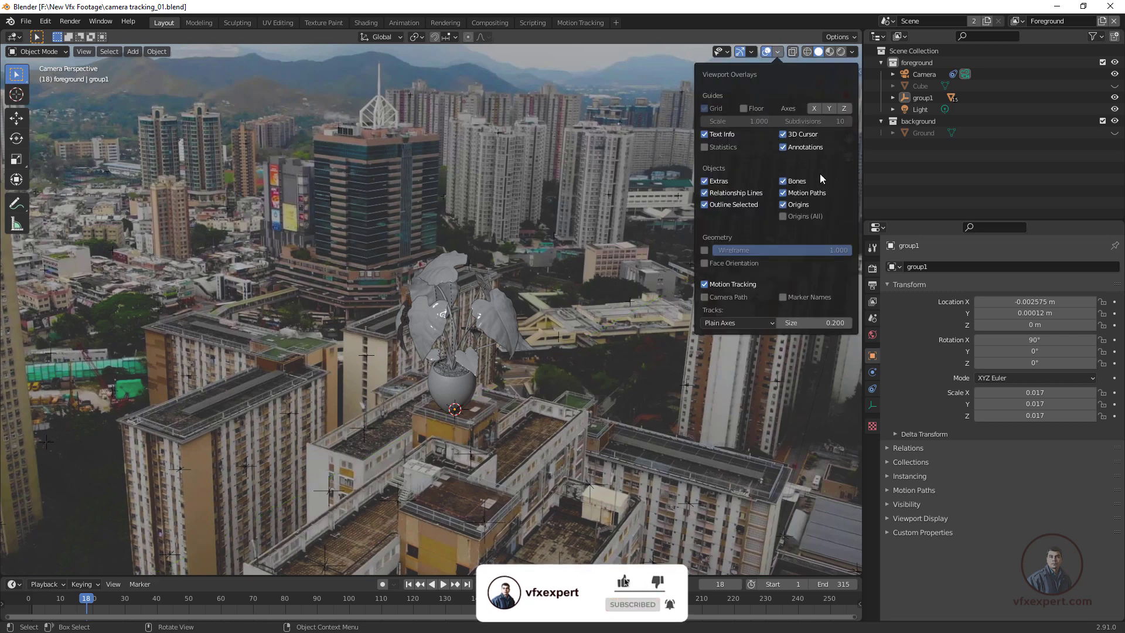
click(785, 136)
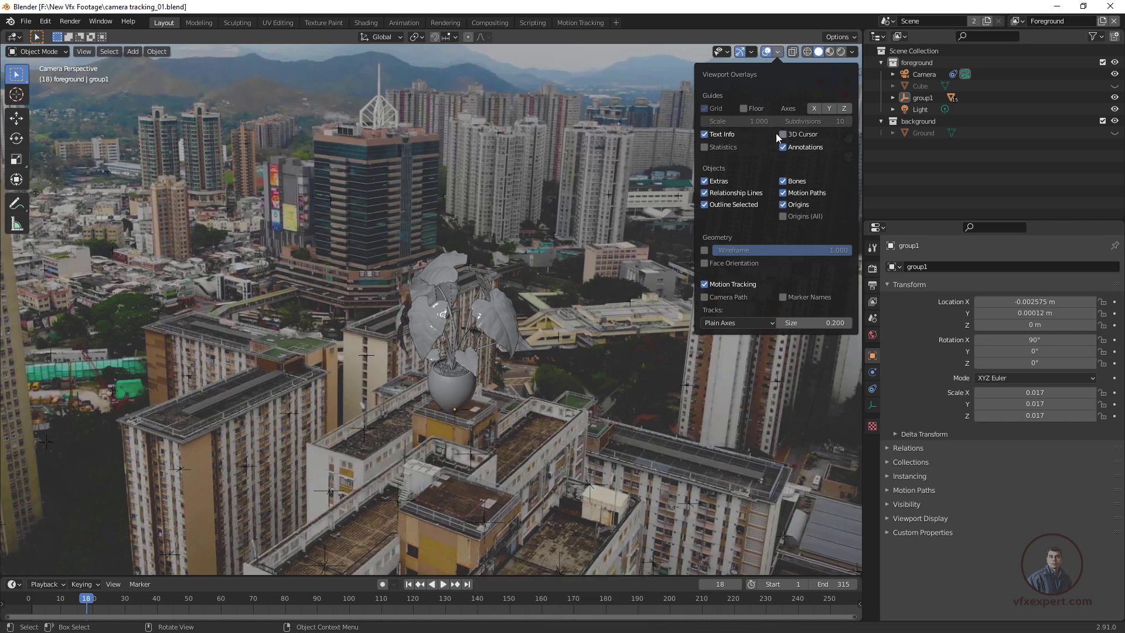
click(783, 205)
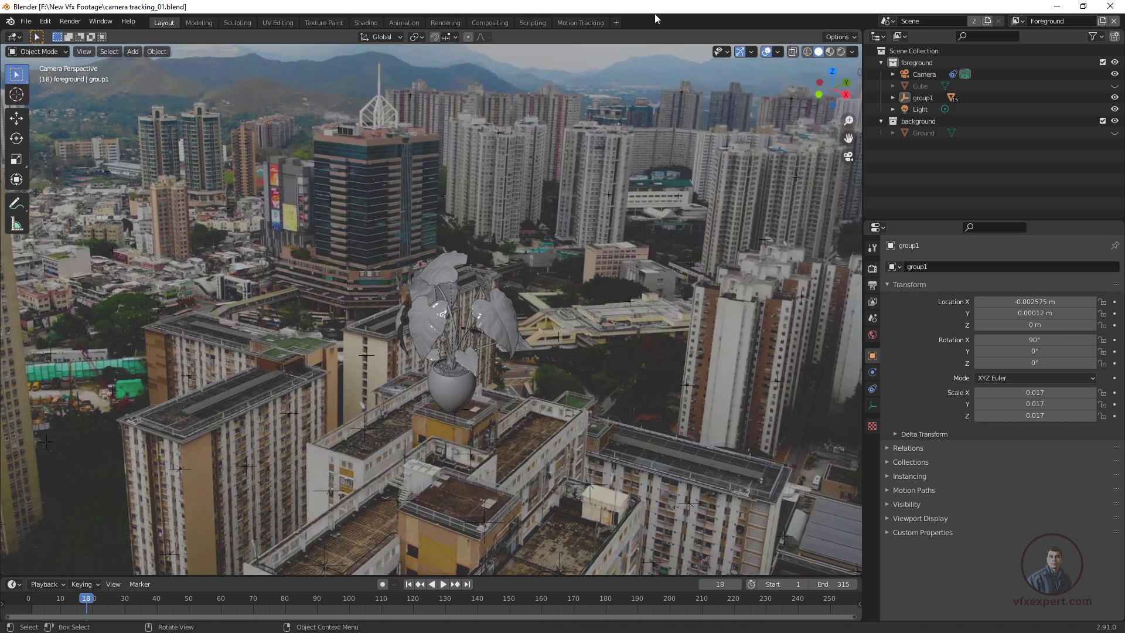
Step: Play the shot from the first frame and scrub through it to check the flowerpot against the rooftop
click(408, 584)
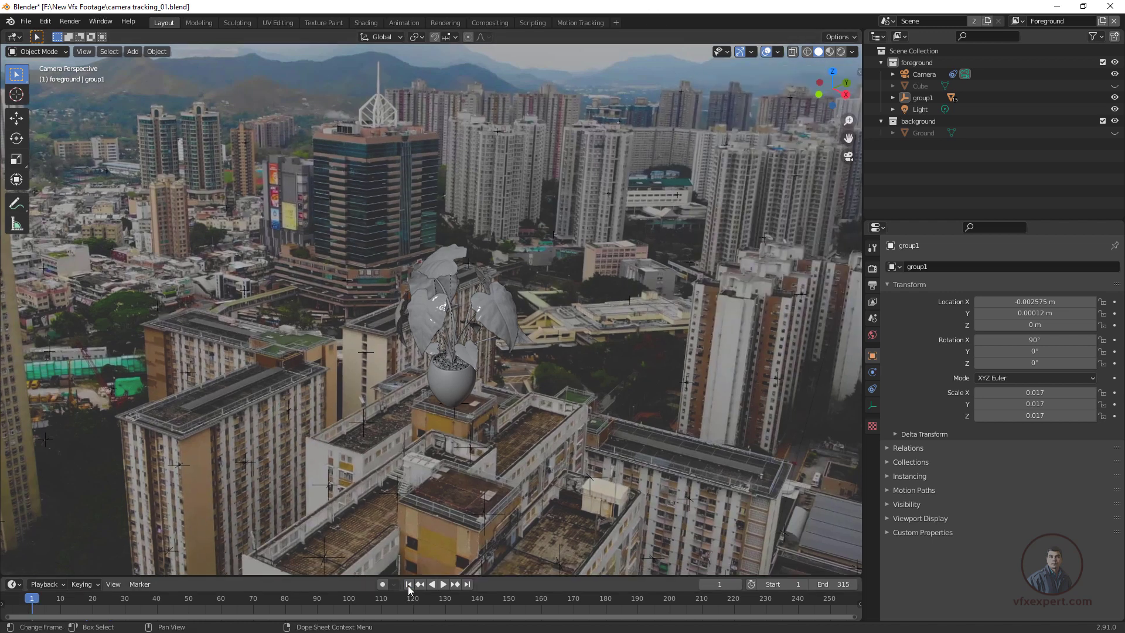
click(442, 584)
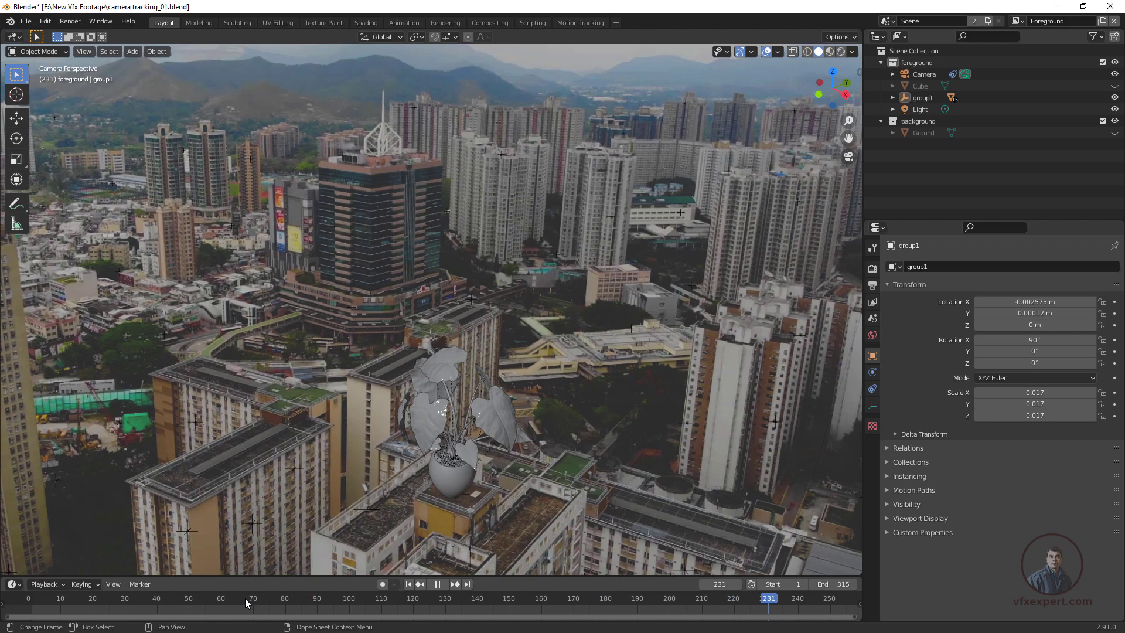
drag(245, 599, 479, 617)
key(space)
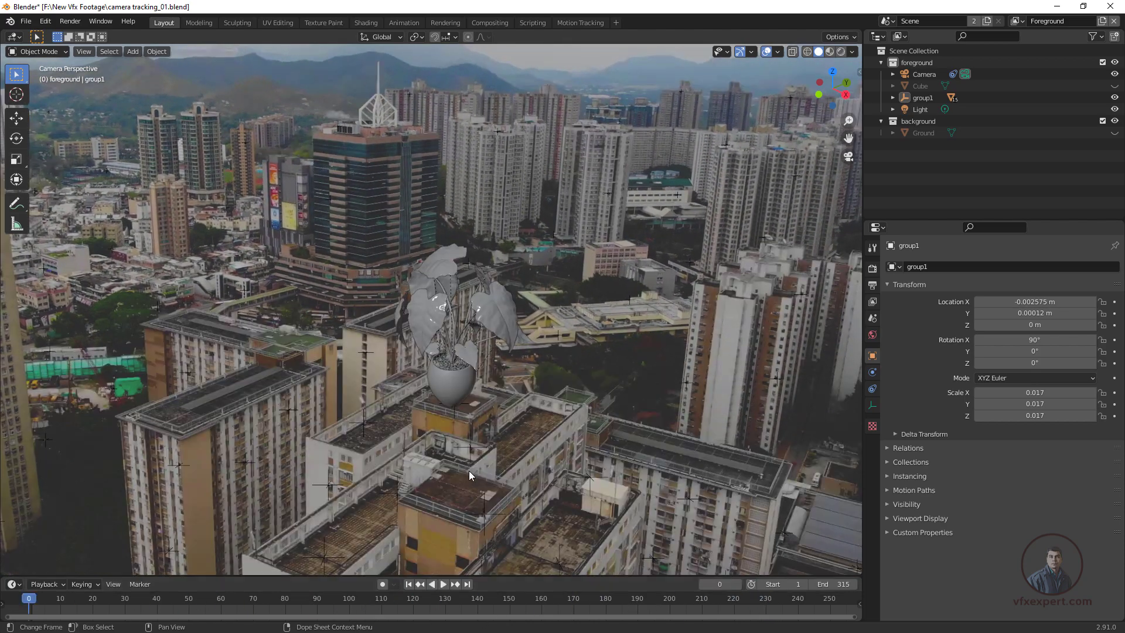